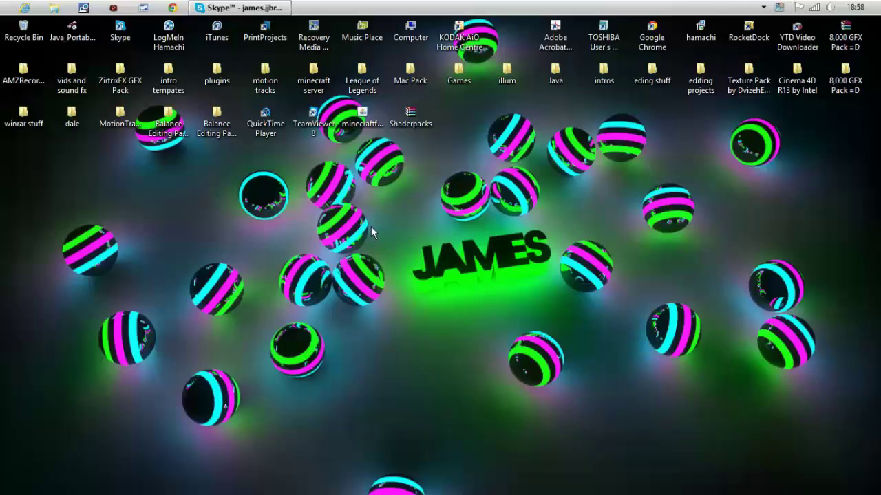
View realistic lights2_0186 from the photoshop folder in Documents with Windows Photo Viewer, and close the image and the folder.
mouse_move(239, 7)
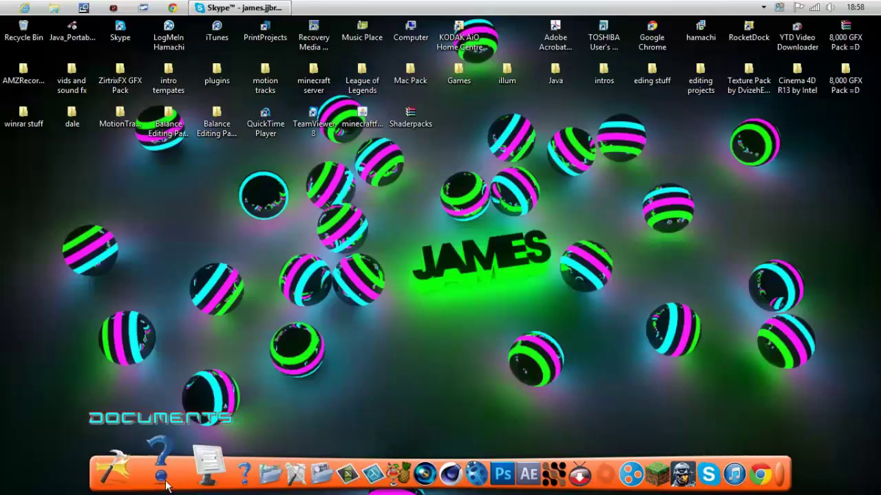
click(169, 472)
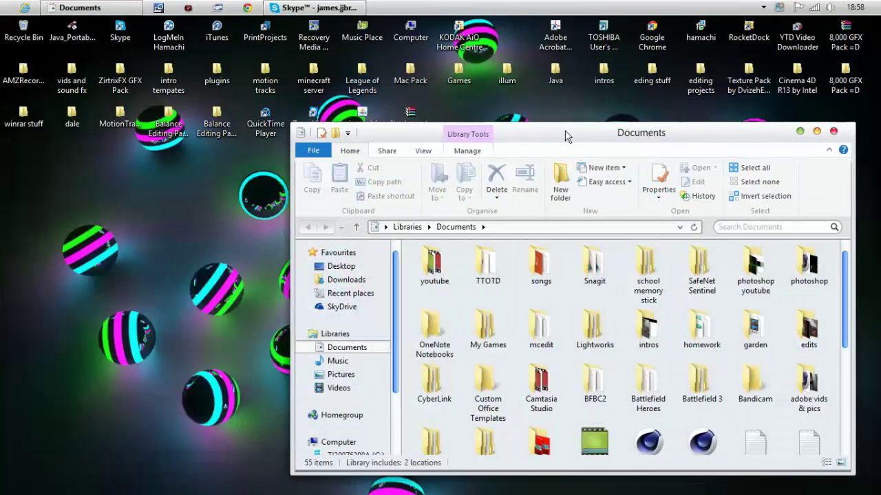
double_click(729, 259)
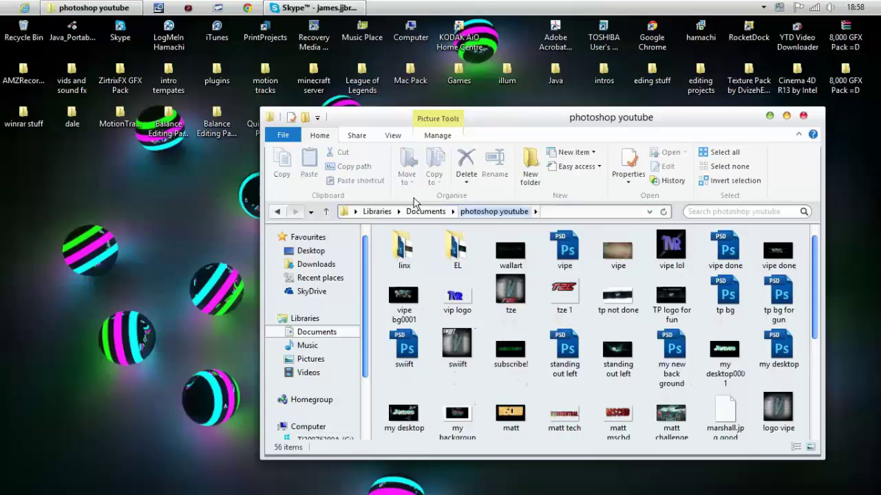
click(277, 213)
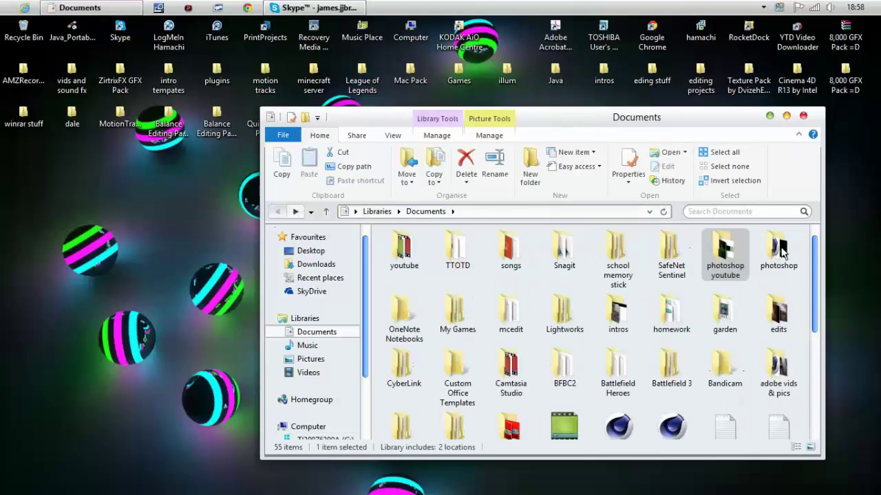
double_click(719, 258)
right_click(682, 269)
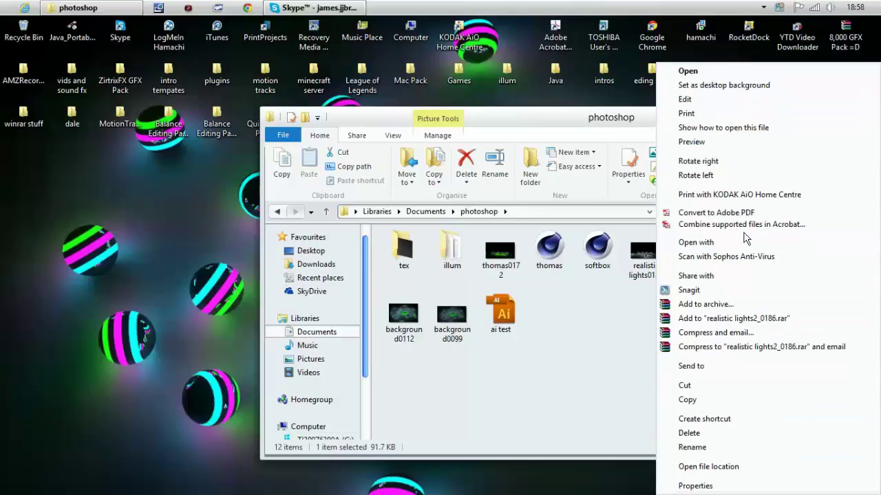
mouse_move(750, 248)
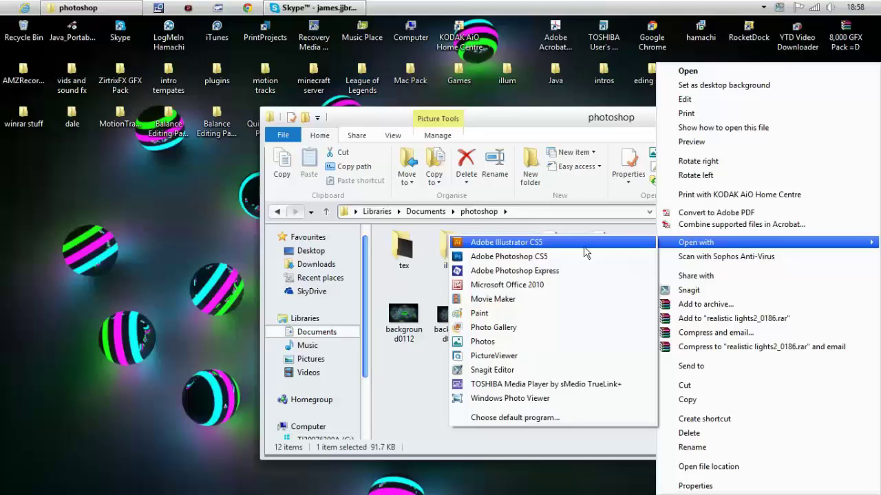
click(511, 398)
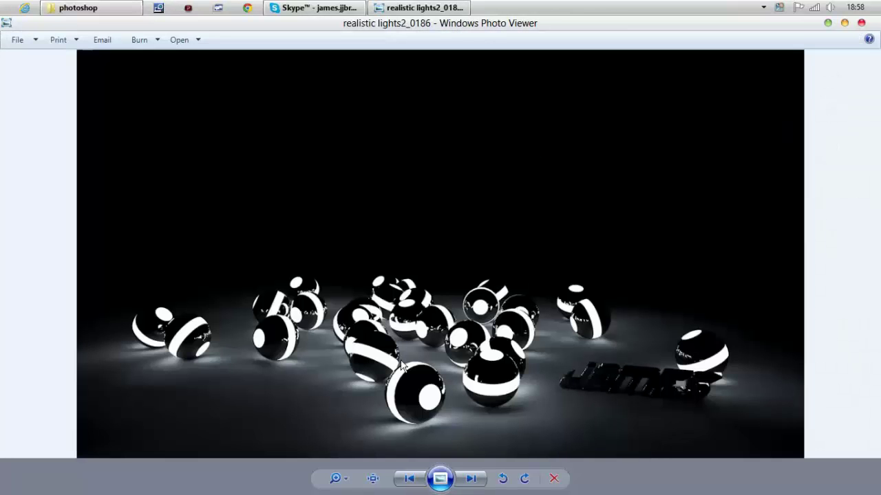
click(860, 25)
click(816, 113)
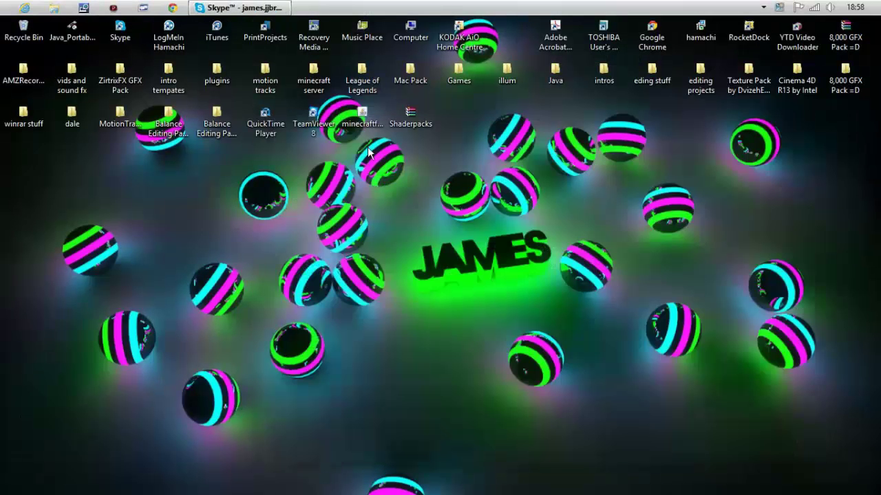
Launch Cinema 4D and add a Floor object to the empty scene.
mouse_move(619, 481)
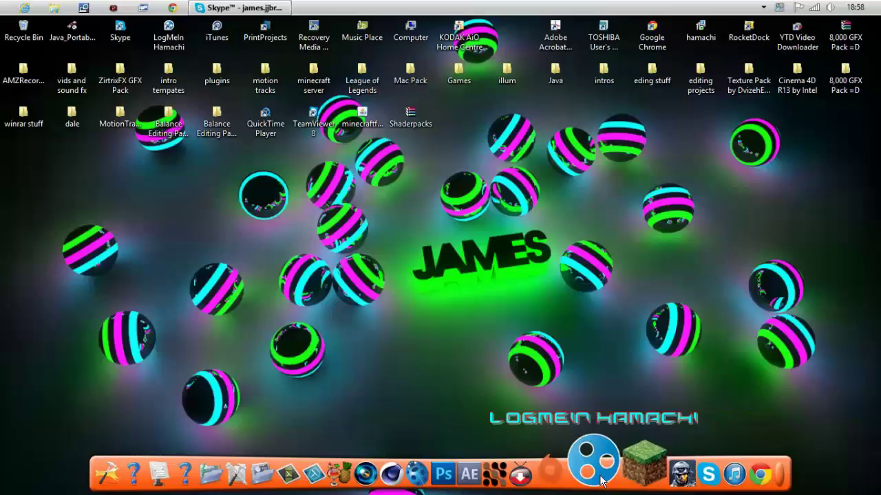
click(391, 473)
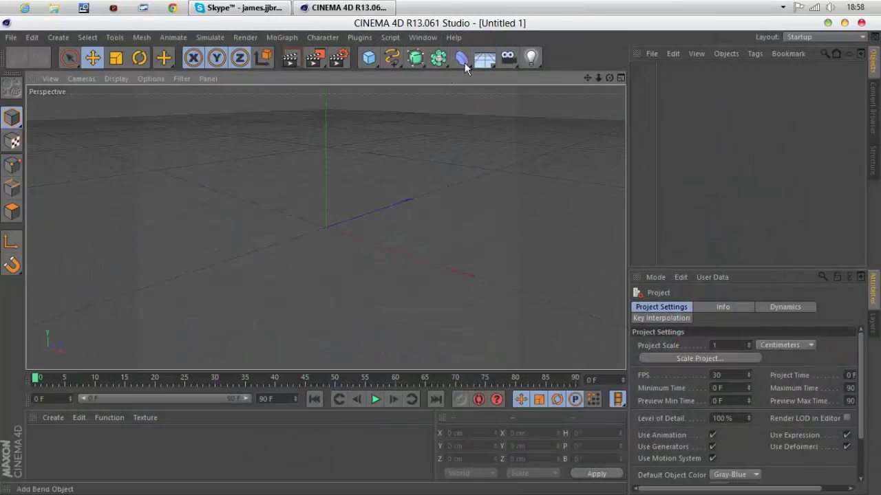
click(478, 58)
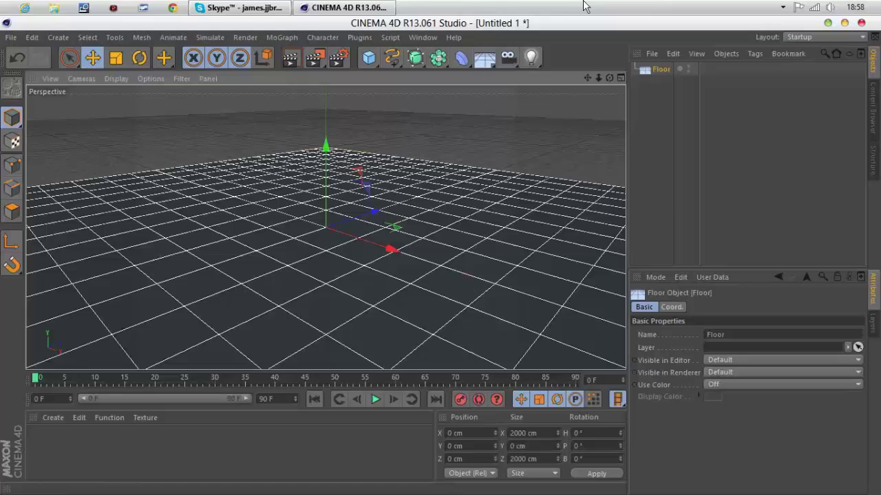
click(479, 60)
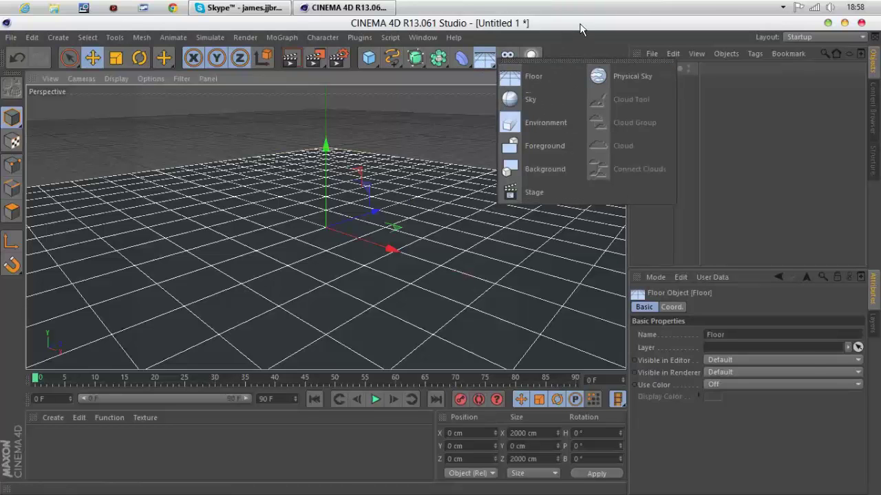
Set the floor's scale to 5 on the X, Y and Z axes.
click(672, 308)
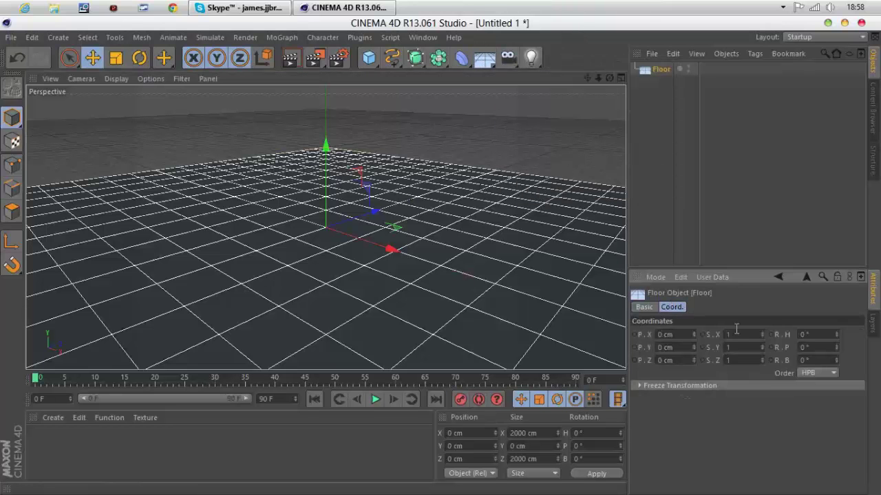
text(5)
key(Tab)
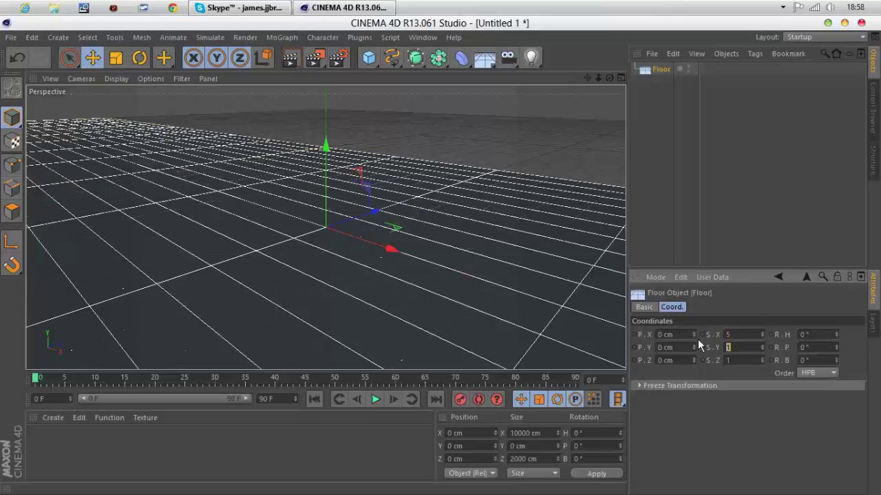
text(5)
key(Tab)
text(5)
key(Return)
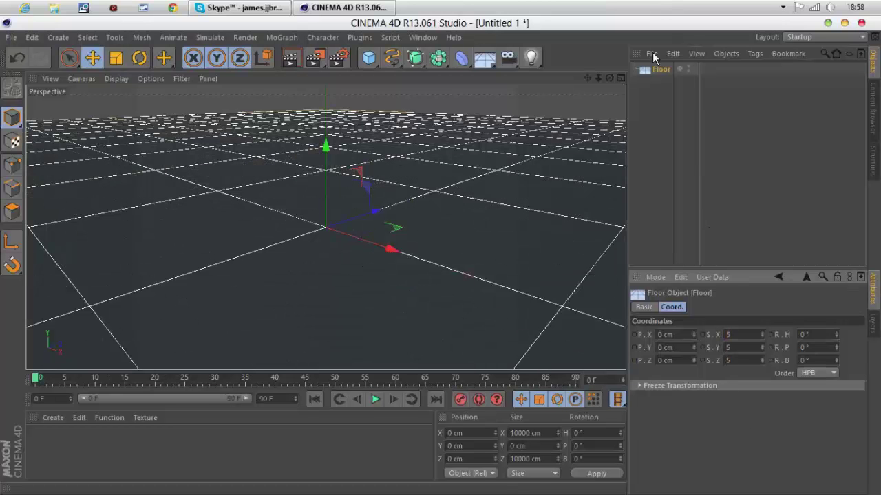
Add a Sphere to the scene and raise it along Y to about 181 cm so it sits above the floor.
drag(609, 77, 546, 69)
drag(369, 58, 628, 99)
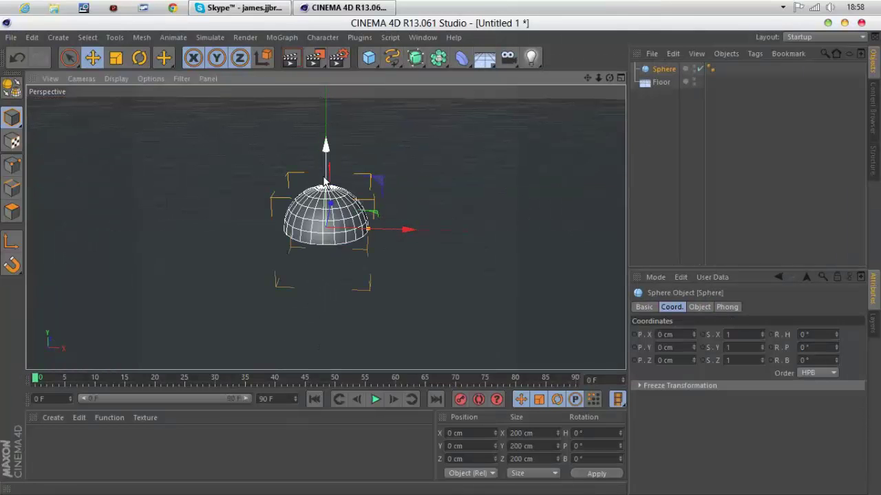
drag(325, 181, 328, 95)
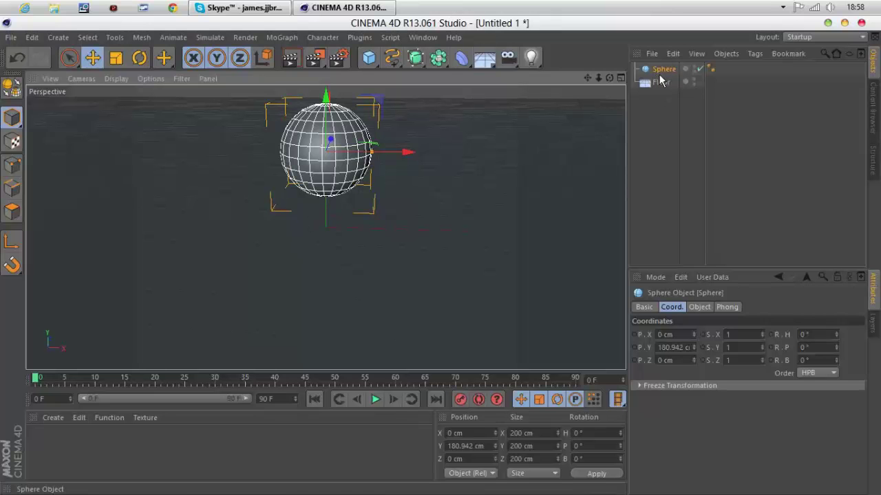
Create a new material and set its color to black, RGB 0, 0, 0.
double_click(152, 447)
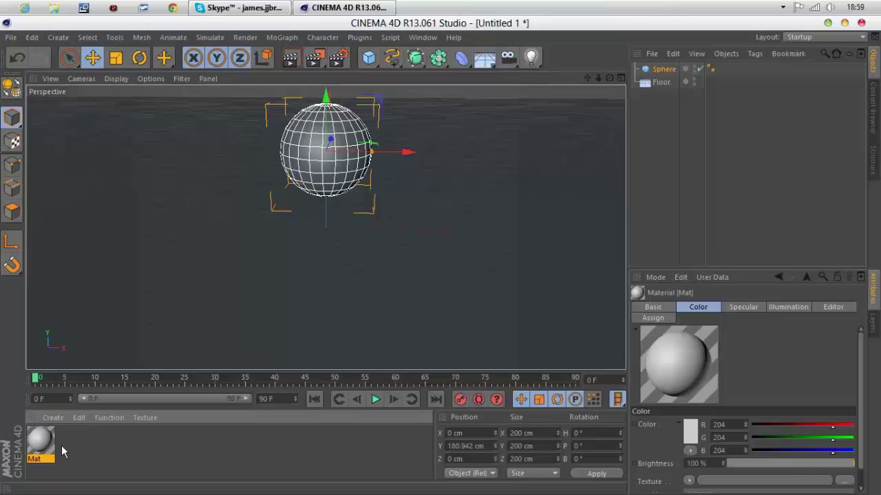
double_click(41, 442)
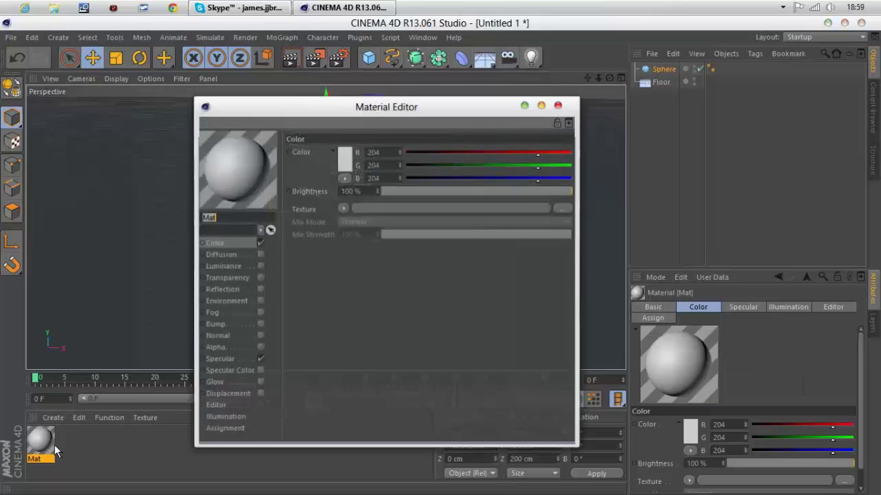
click(351, 158)
drag(268, 117, 268, 168)
click(333, 218)
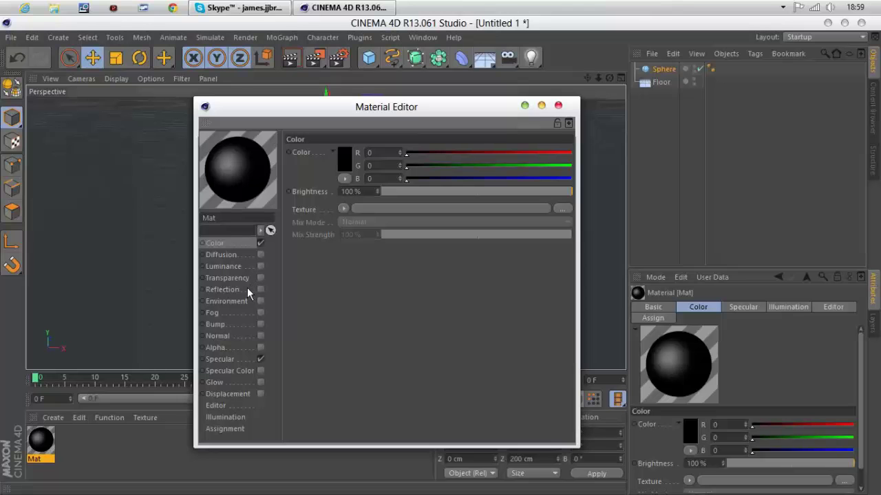
Enable Reflection on the black material with brightness at about 42% and apply the material to the sphere.
click(227, 267)
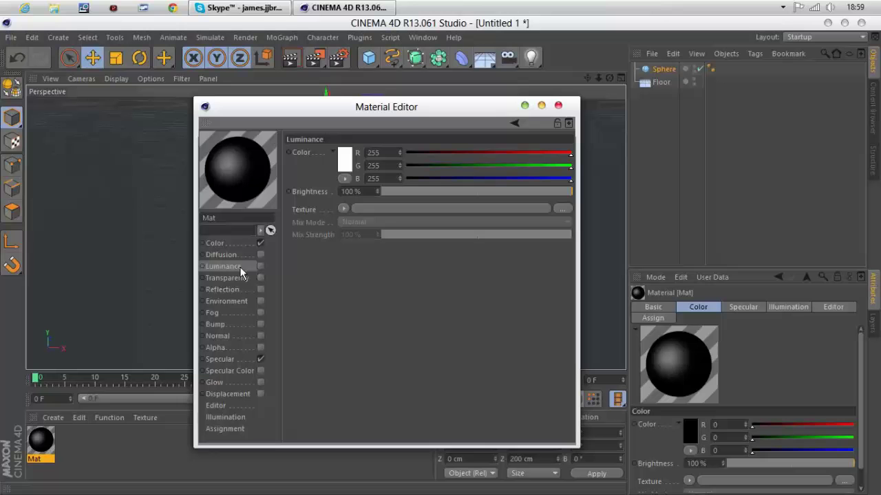
click(234, 288)
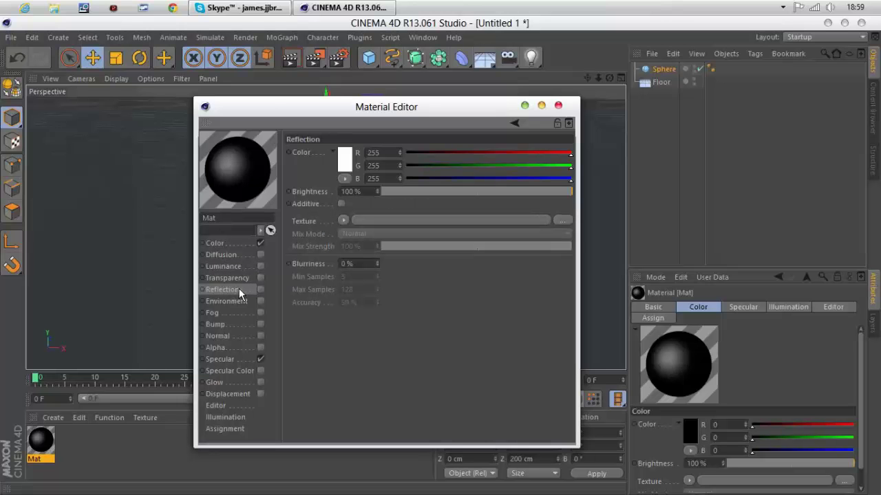
click(260, 289)
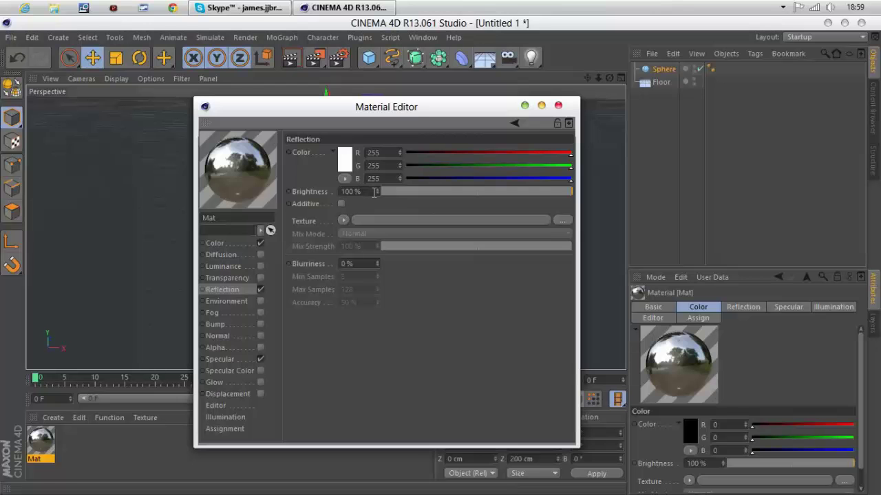
drag(374, 192, 329, 192)
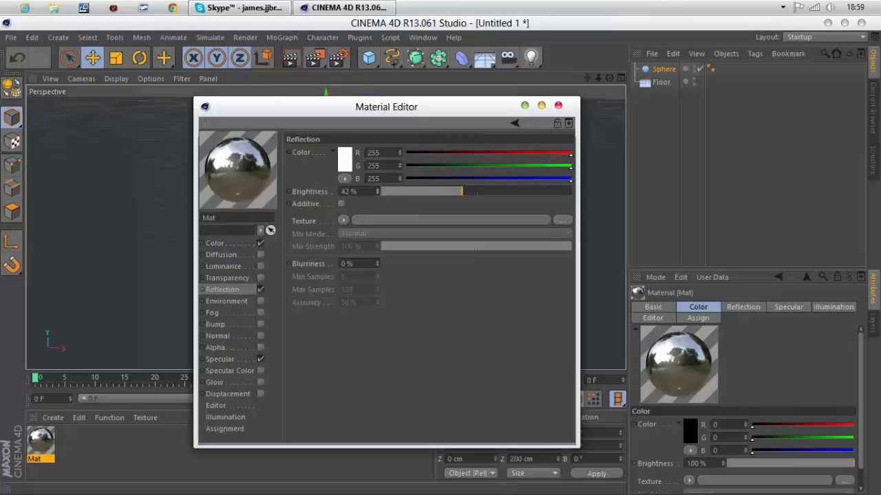
click(557, 105)
drag(47, 446, 316, 141)
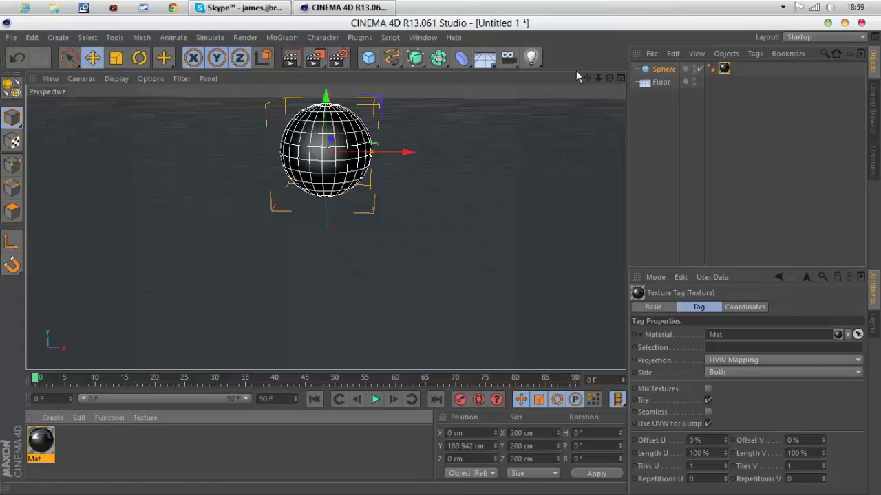
Convert the sphere into an editable polygon object and switch to Polygon mode.
click(662, 69)
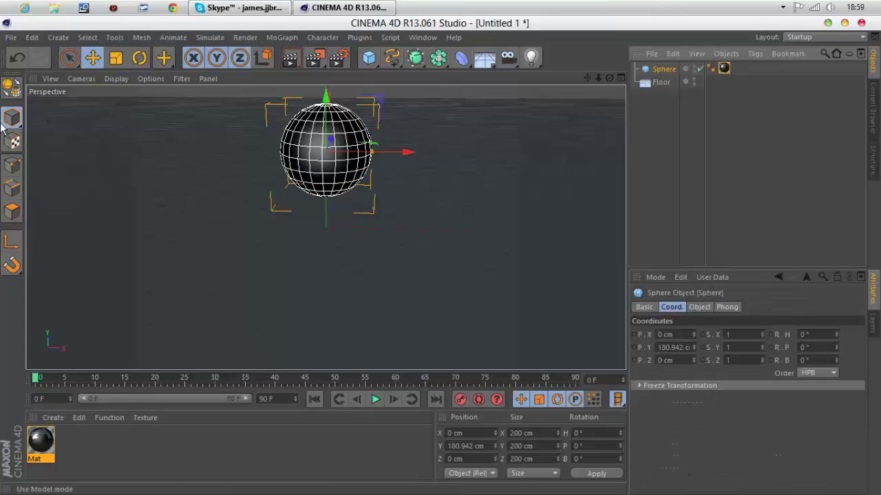
click(14, 91)
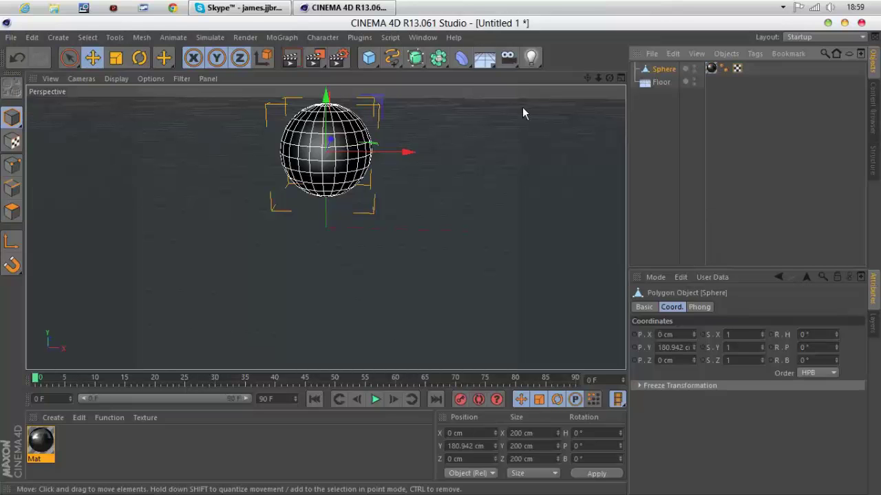
click(13, 212)
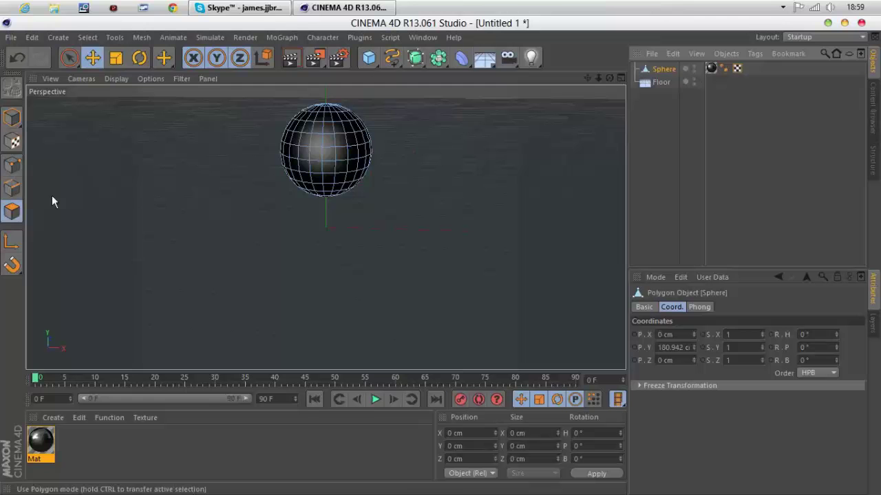
click(337, 127)
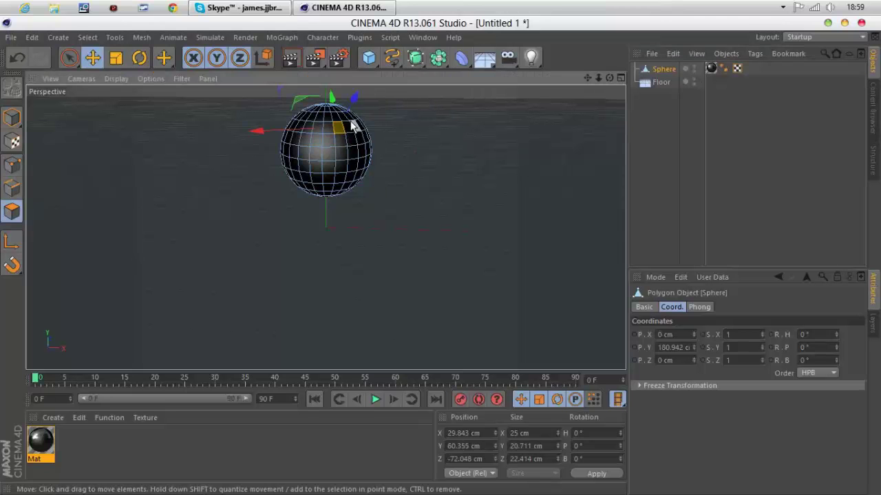
drag(351, 116, 432, 128)
key(ctrl+z)
Use Loop Selection to select two bands around the sphere, each two polygon rows high, leaving one unselected row between them.
click(96, 40)
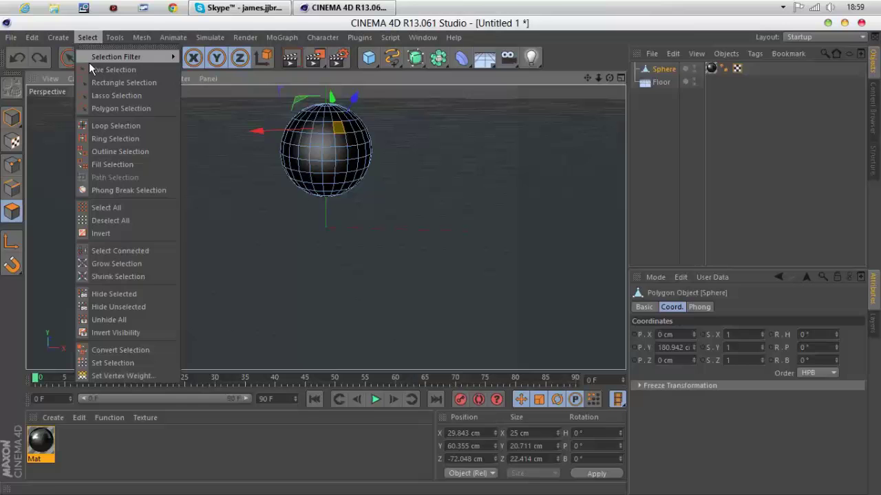
click(138, 125)
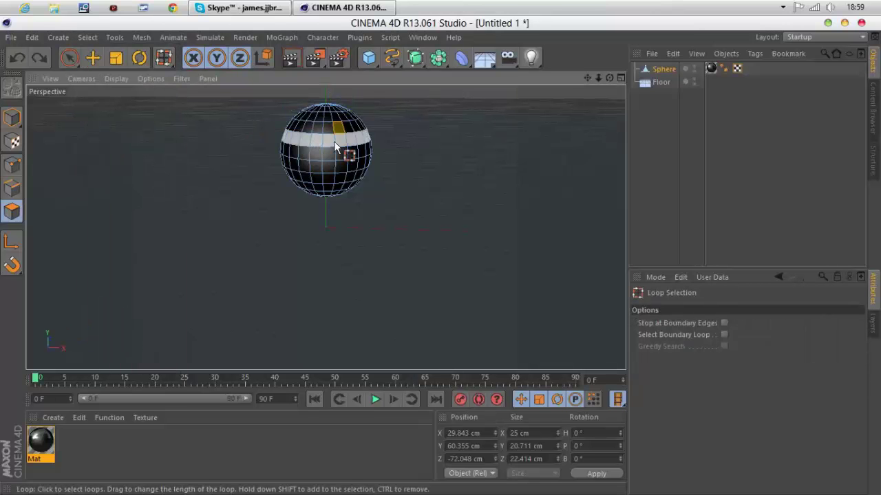
click(327, 115)
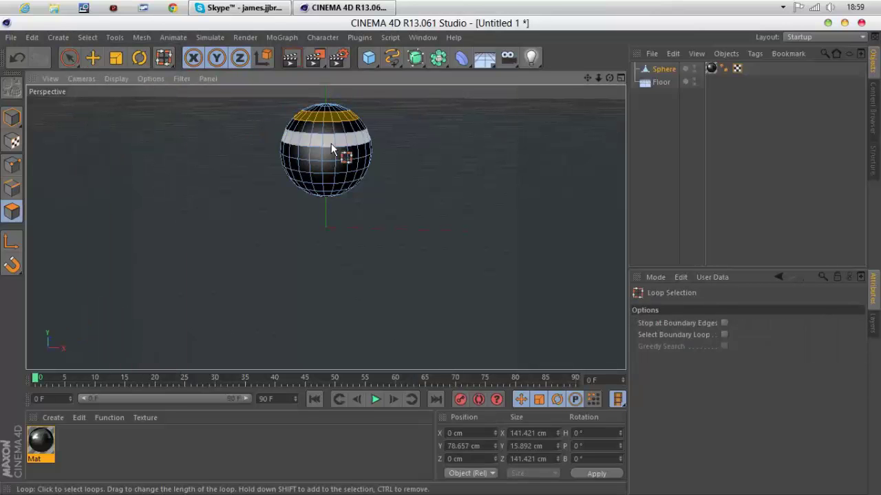
click(324, 181)
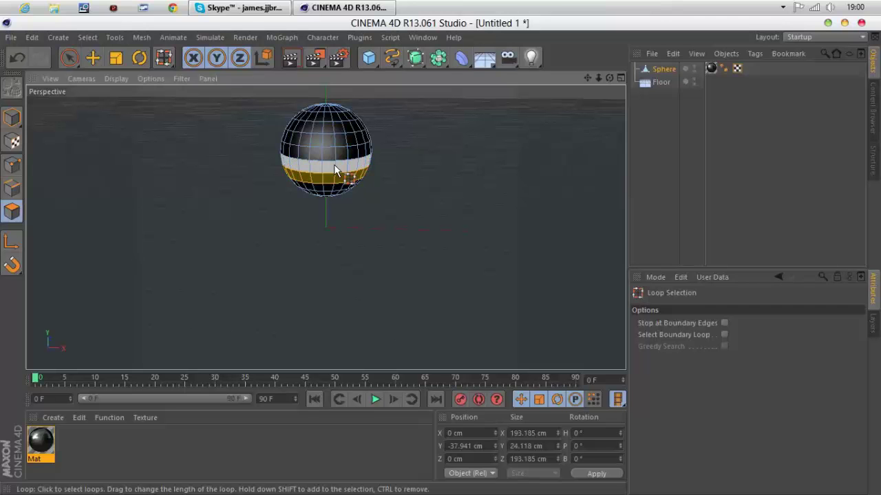
click(335, 171)
drag(335, 170, 349, 183)
shift+drag(323, 126, 325, 137)
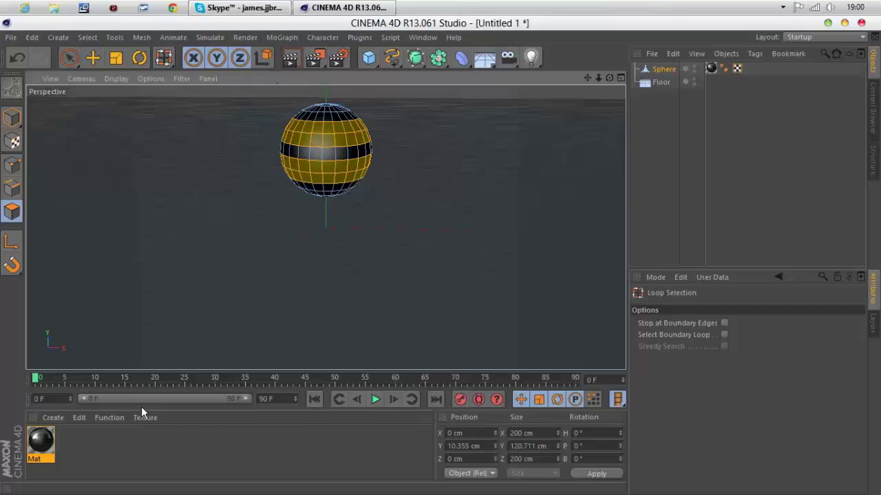
Create a second material and set its color to bright green, RGB 46, 255, 0.
double_click(111, 444)
double_click(40, 455)
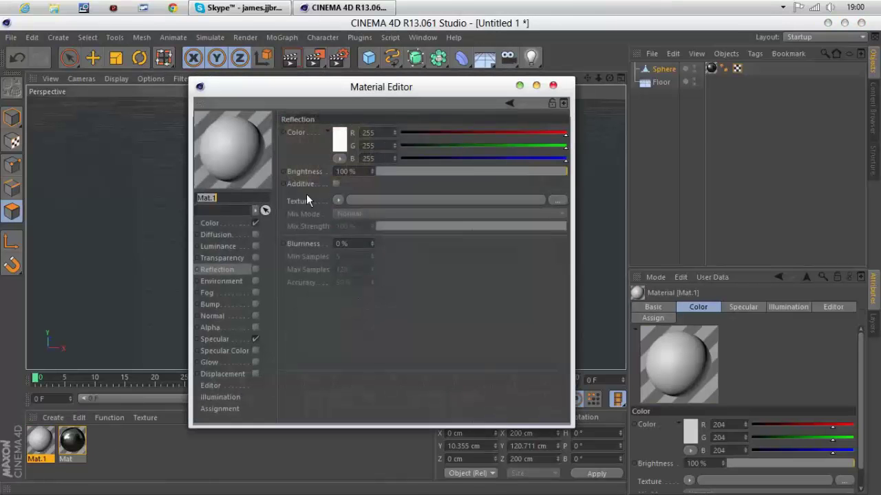
click(234, 222)
click(341, 140)
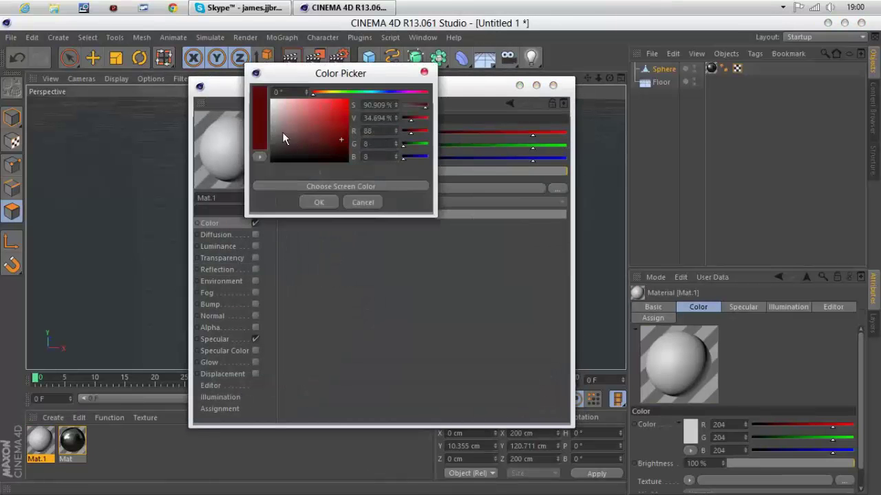
drag(283, 132, 348, 93)
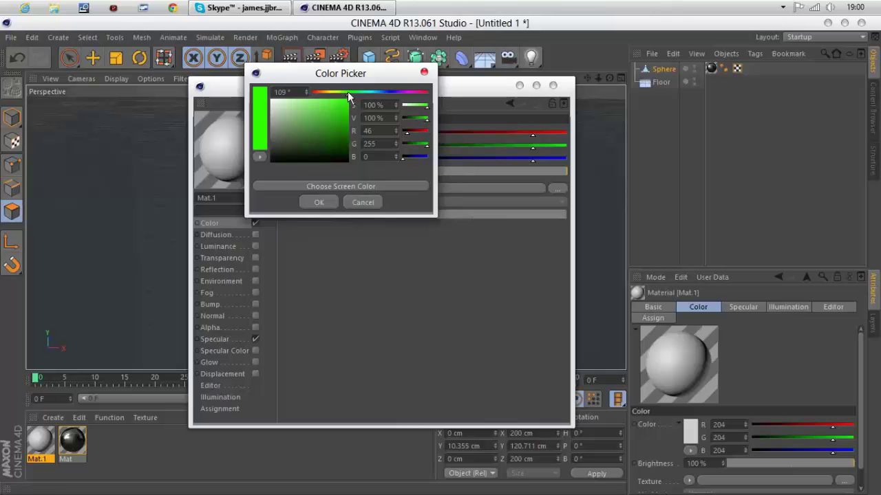
click(325, 205)
Enable Luminance on the green material with RGB 0, 255, 38 and 3000% brightness, and apply the material to the sphere's selected bands.
click(249, 245)
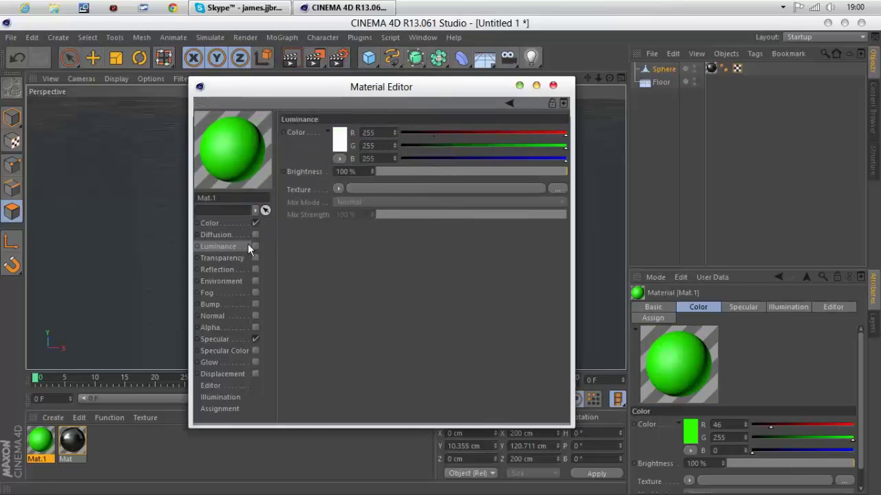
click(337, 138)
drag(339, 121, 351, 91)
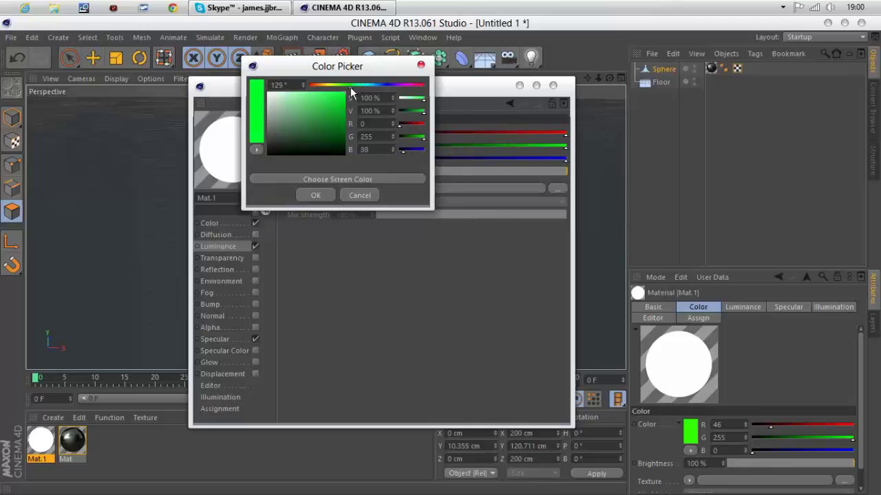
click(314, 197)
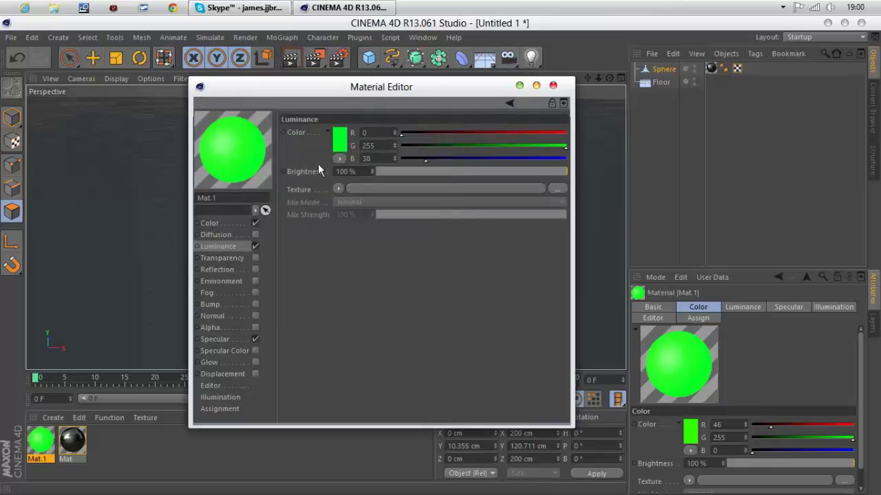
click(354, 171)
text(3000)
key(Return)
click(553, 85)
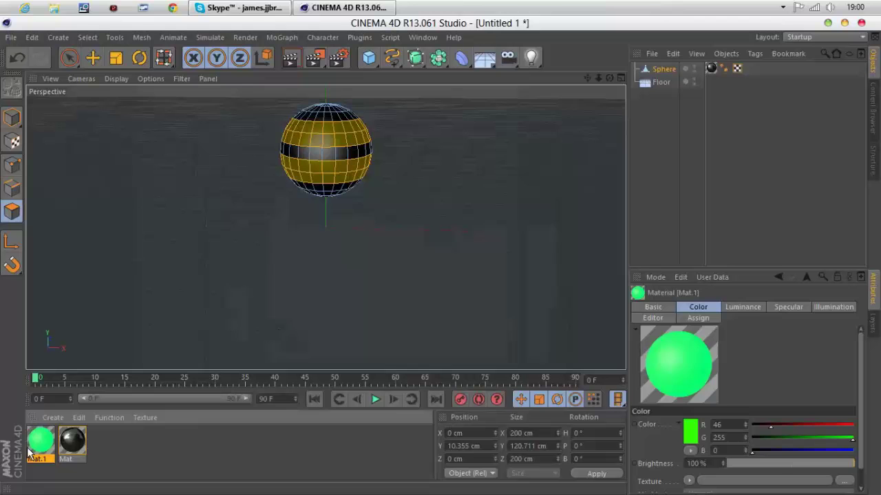
drag(303, 182, 315, 174)
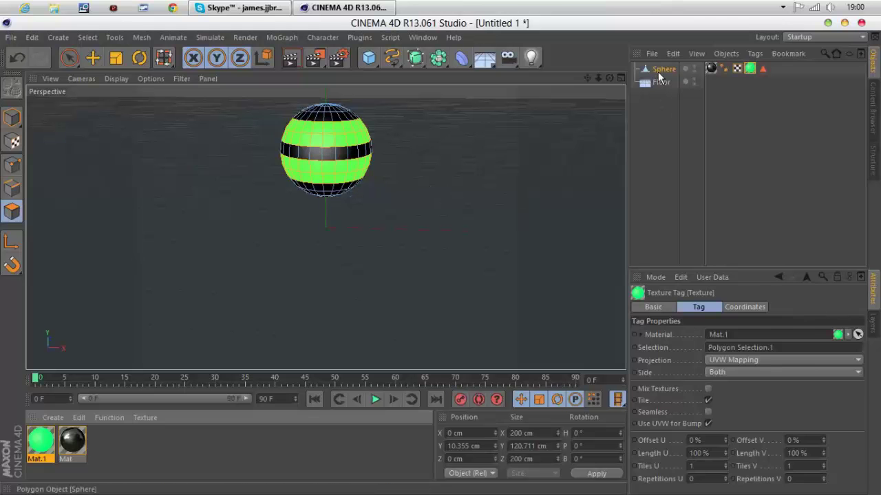
Switch from polygon to model editing and lower the whole sphere to about 163 cm in Y.
click(662, 68)
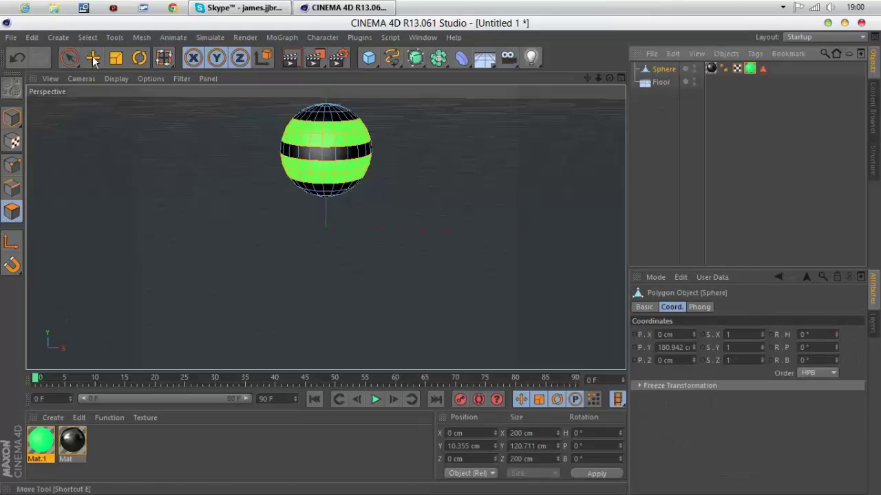
key(e)
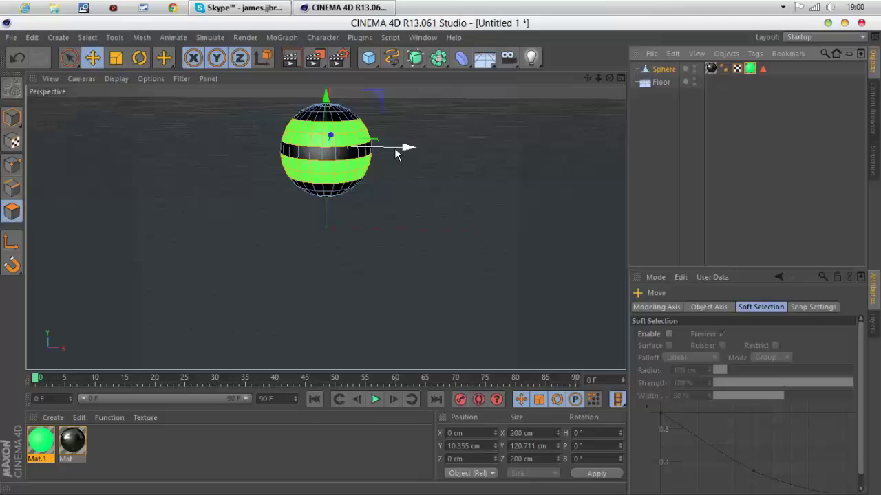
drag(396, 154, 476, 166)
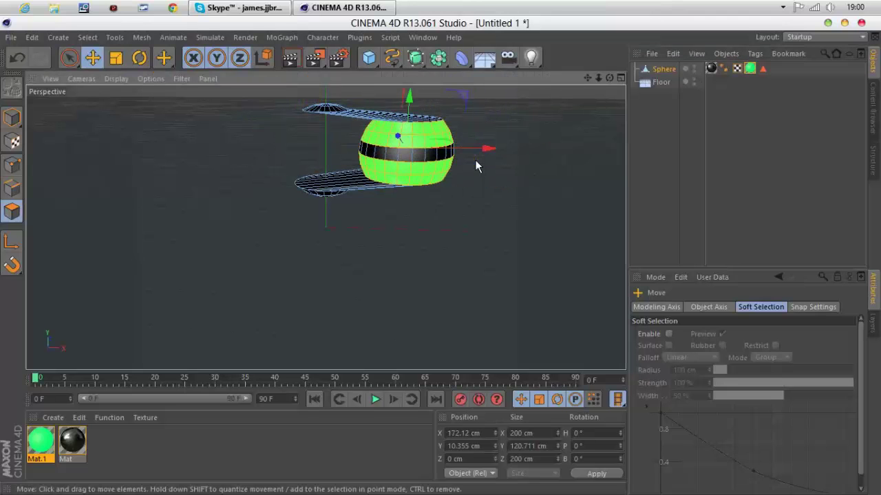
key(ctrl+z)
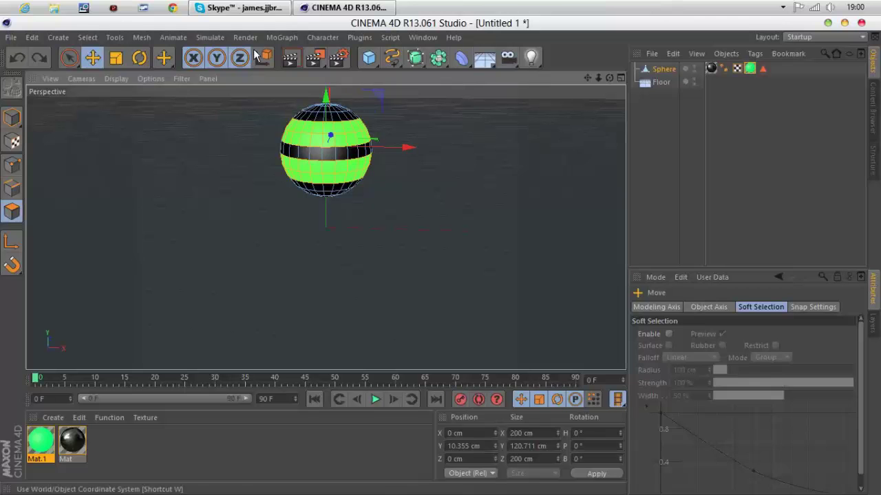
click(11, 117)
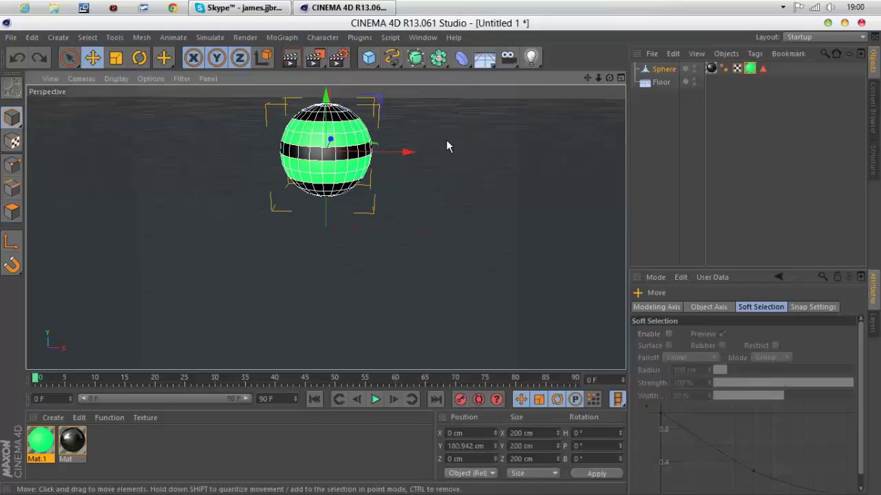
drag(326, 104, 326, 111)
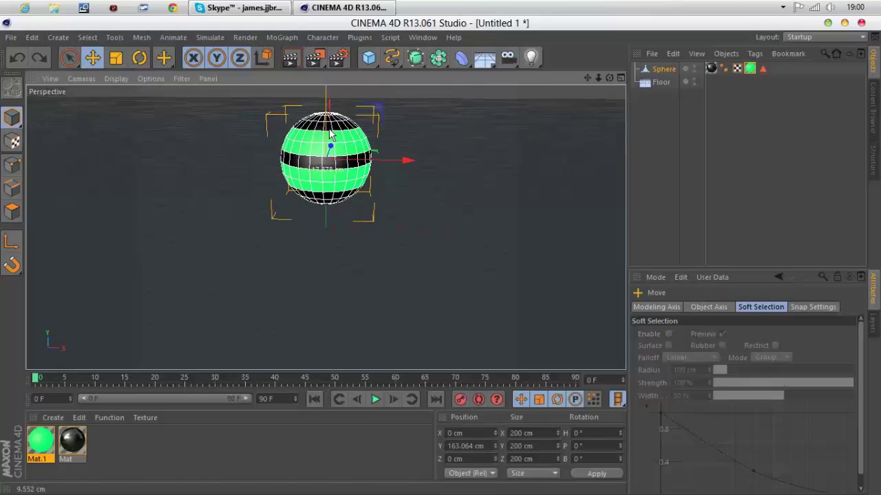
Render the viewport to preview the green-striped sphere above the floor.
click(290, 58)
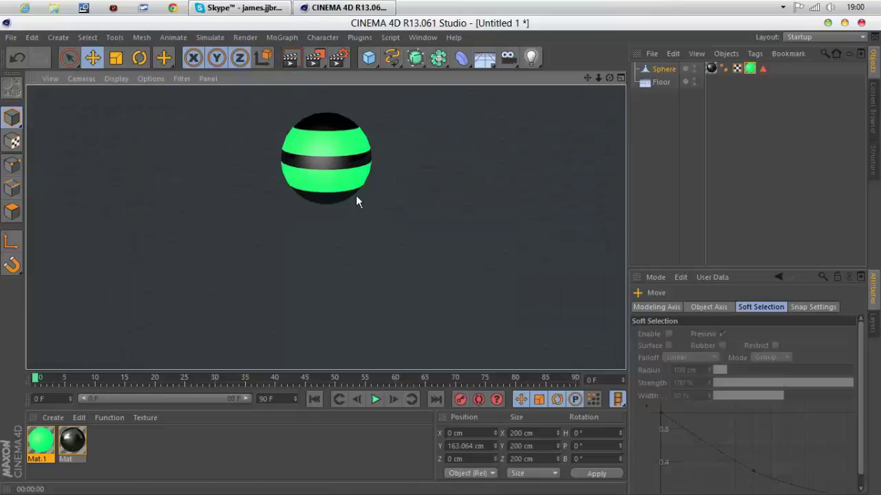
click(828, 23)
click(360, 6)
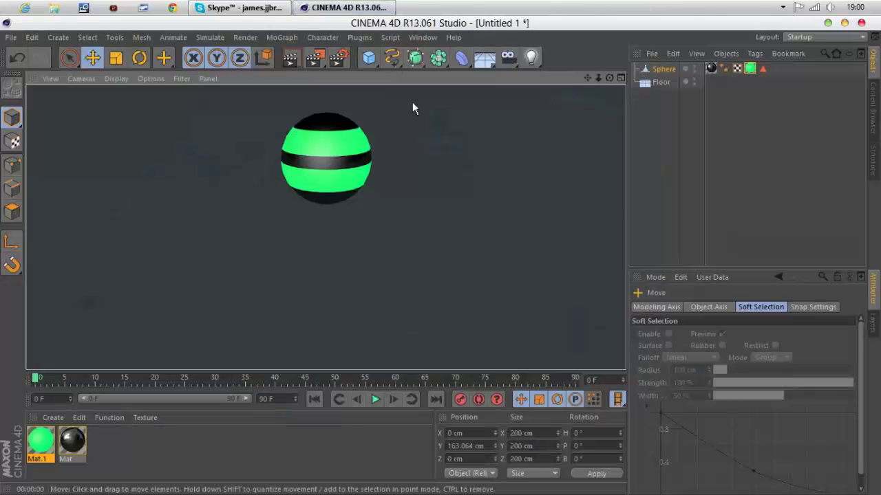
click(326, 227)
alt+middle_drag(326, 227, 332, 248)
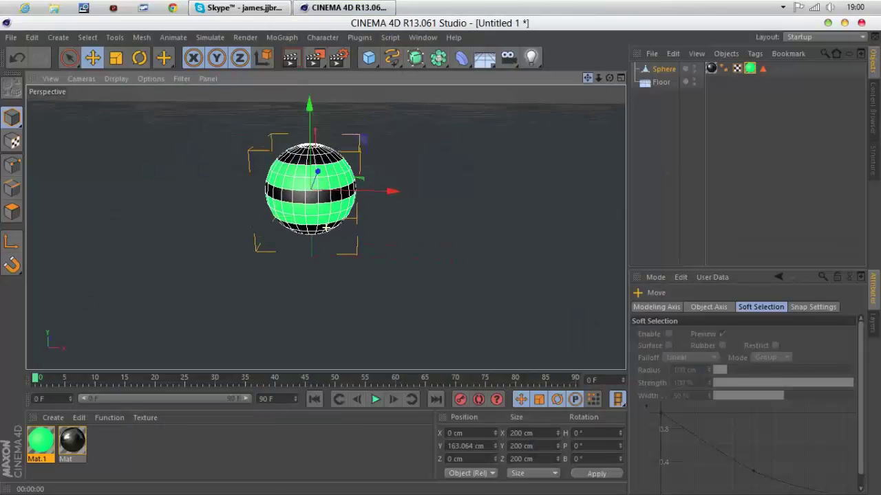
Add a MoGraph Cloner and make the striped sphere its child.
click(663, 70)
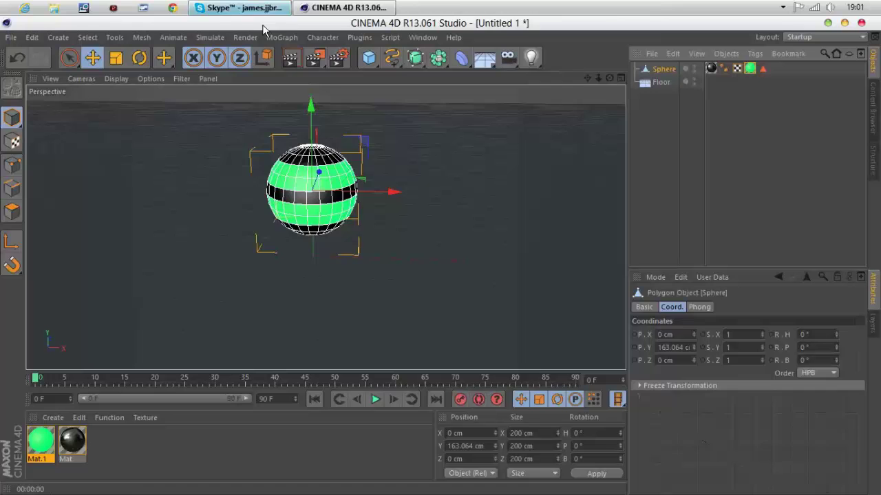
click(288, 38)
click(291, 135)
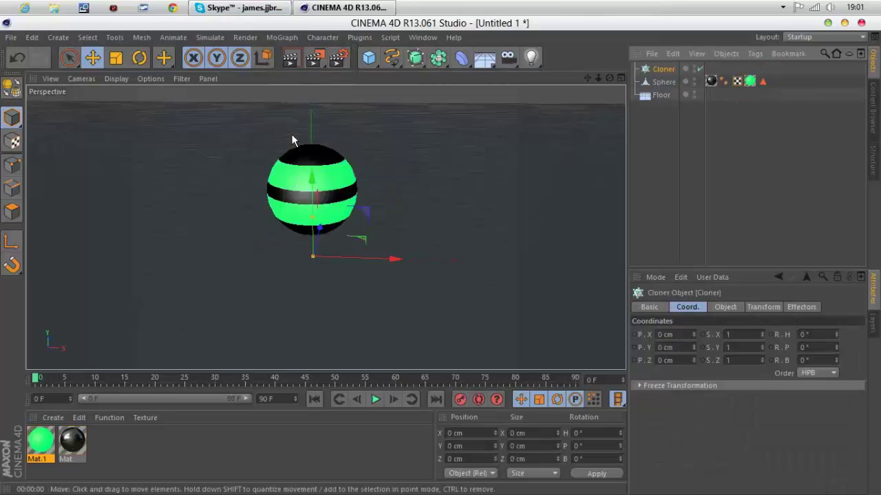
mouse_move(663, 82)
mouse_down()
mouse_move(681, 79)
mouse_move(663, 69)
mouse_up()
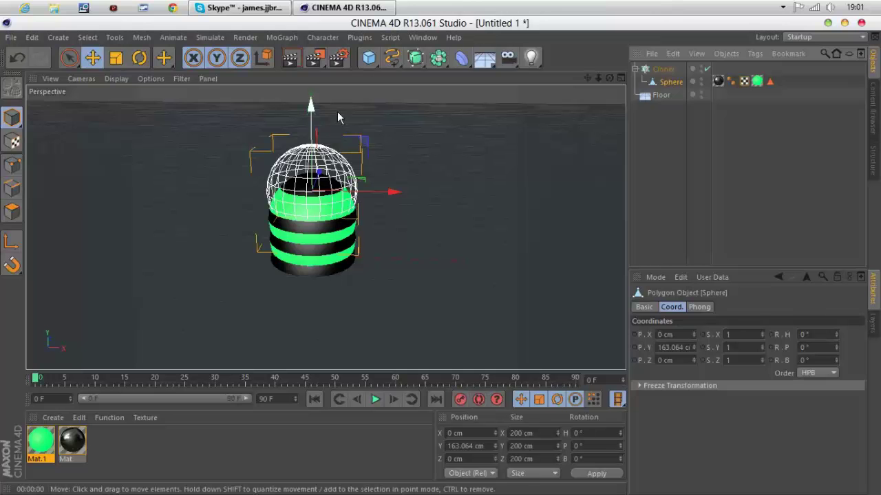
Raise the Cloner to about 169 cm in Y and set its mode to Grid Array.
click(313, 154)
drag(310, 126, 321, 68)
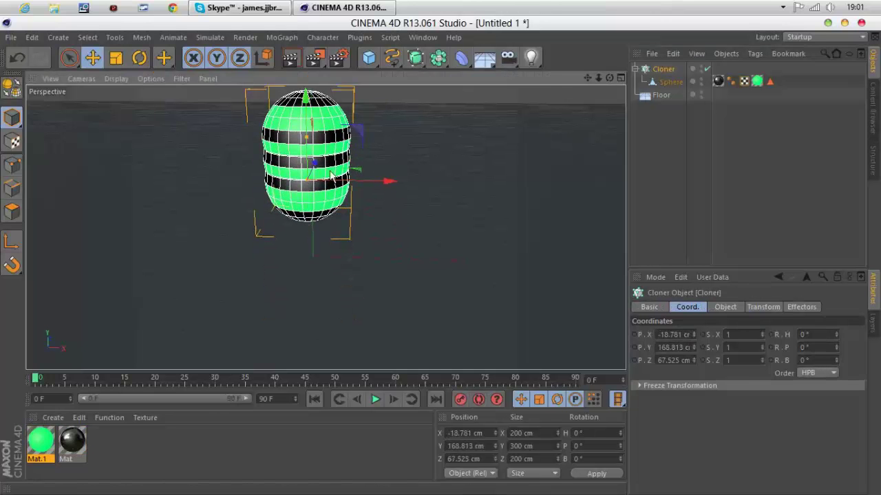
click(725, 306)
click(737, 336)
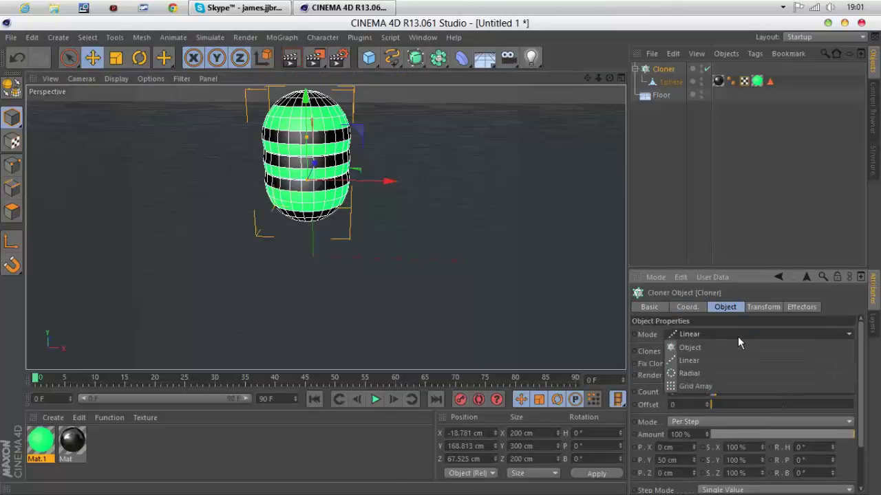
click(705, 387)
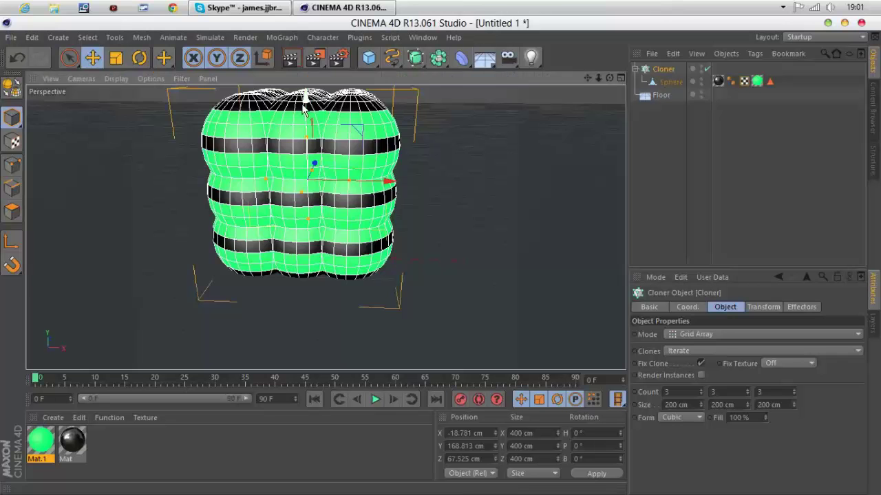
Enlarge the Cloner's grid size to about 448 x 420 x 456 cm and raise the Cloner to about 454 cm in Y.
drag(305, 148, 305, 108)
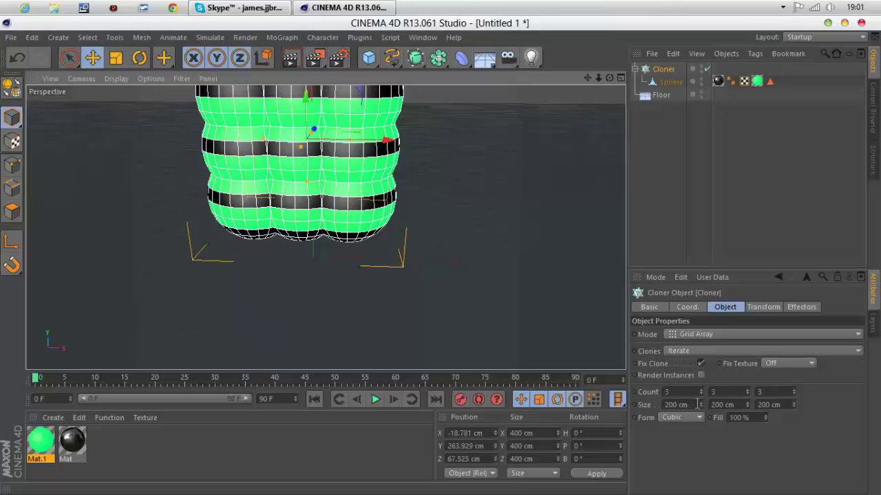
drag(701, 405, 813, 405)
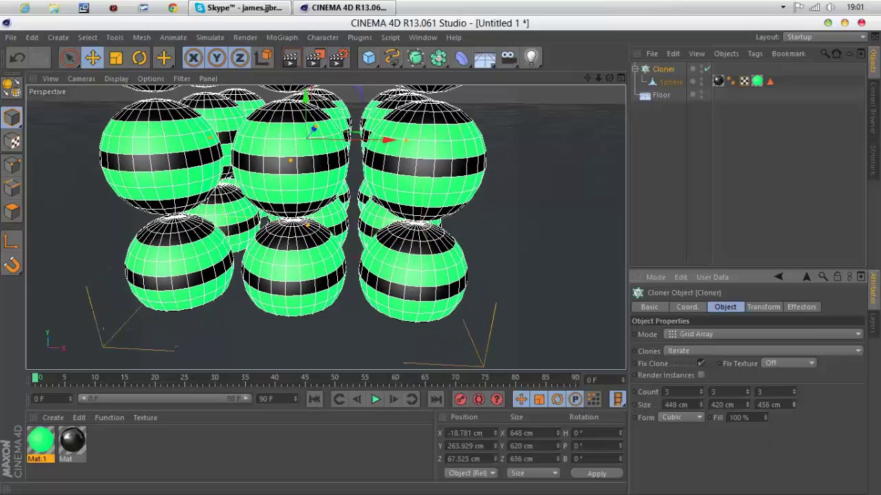
click(667, 208)
mouse_move(608, 77)
mouse_down()
mouse_move(612, 131)
mouse_move(622, 97)
mouse_move(575, 64)
mouse_move(581, 91)
mouse_up()
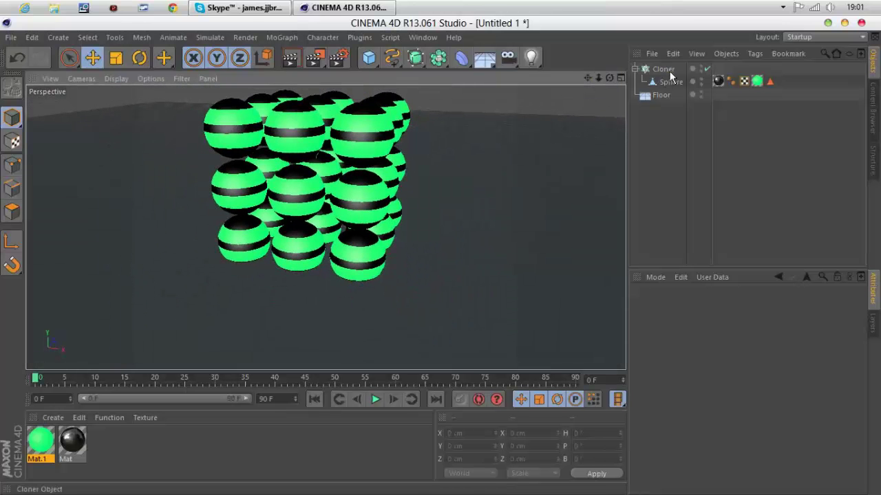
click(664, 69)
drag(335, 99, 335, 48)
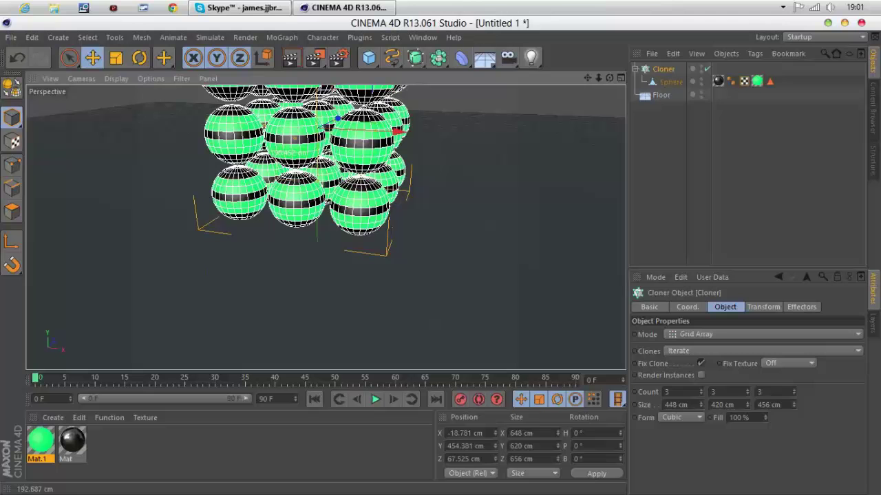
click(633, 152)
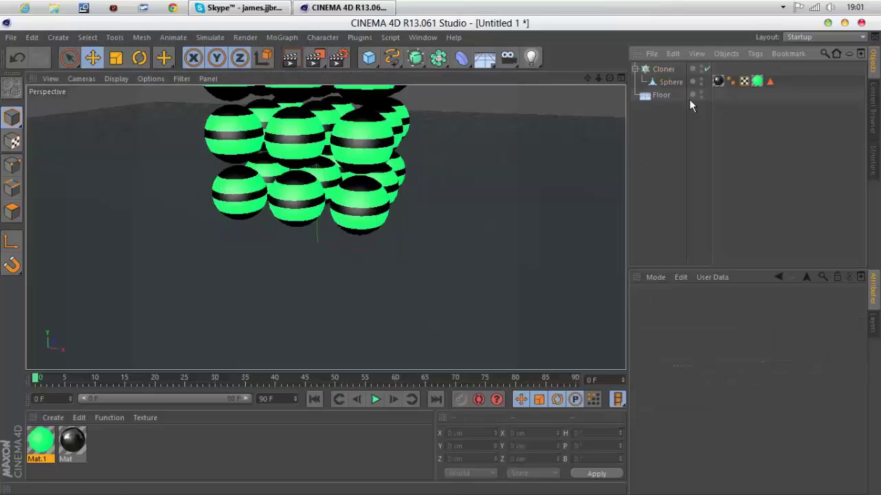
Add a Collider Body simulation tag to the Floor.
click(649, 99)
right_click(660, 95)
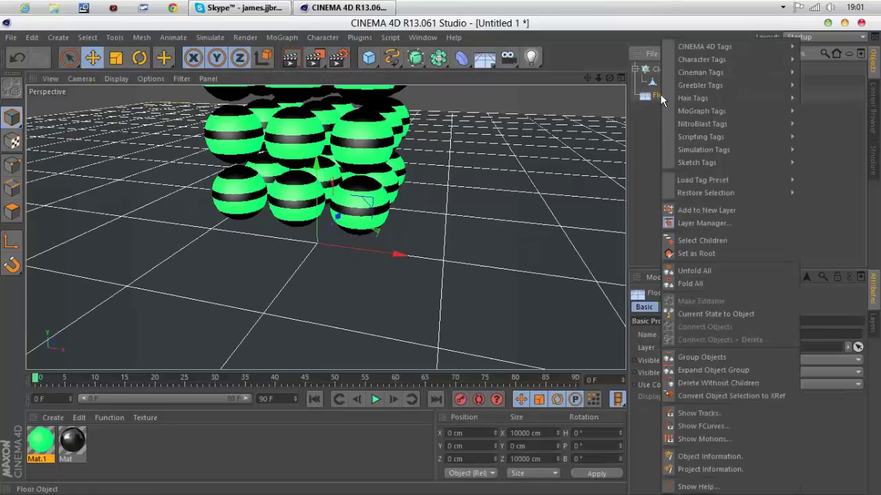
mouse_move(693, 149)
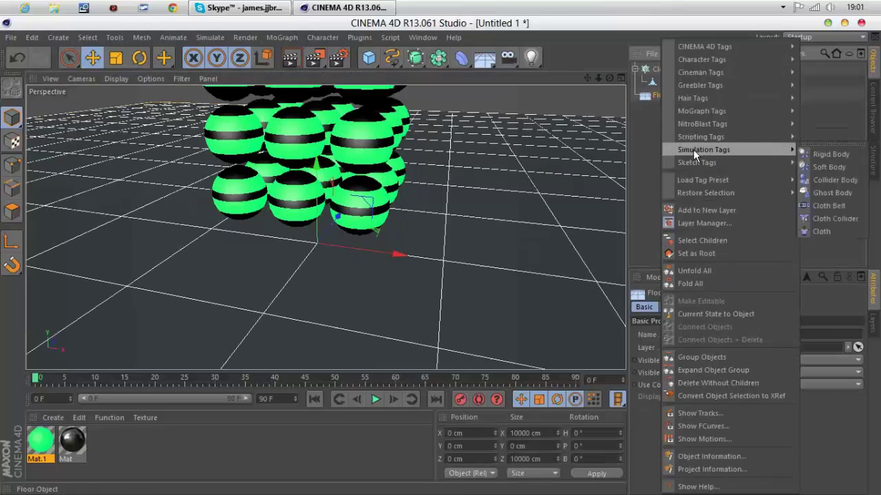
right_click(659, 161)
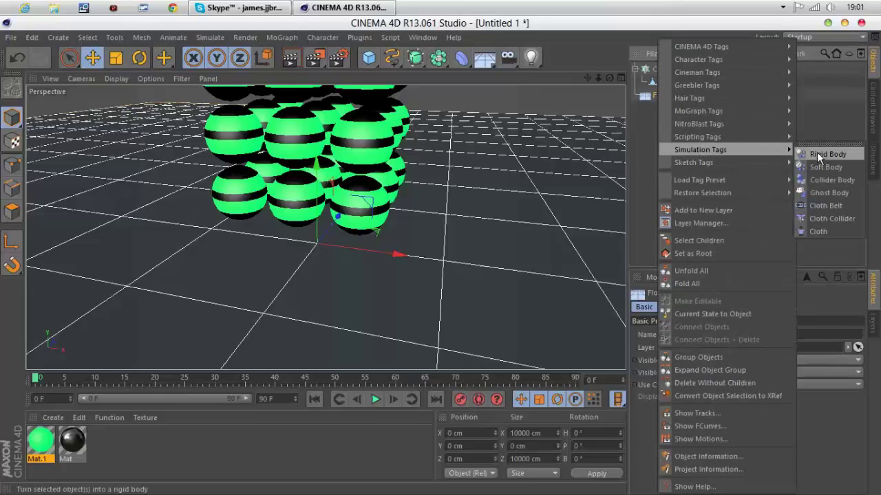
click(830, 180)
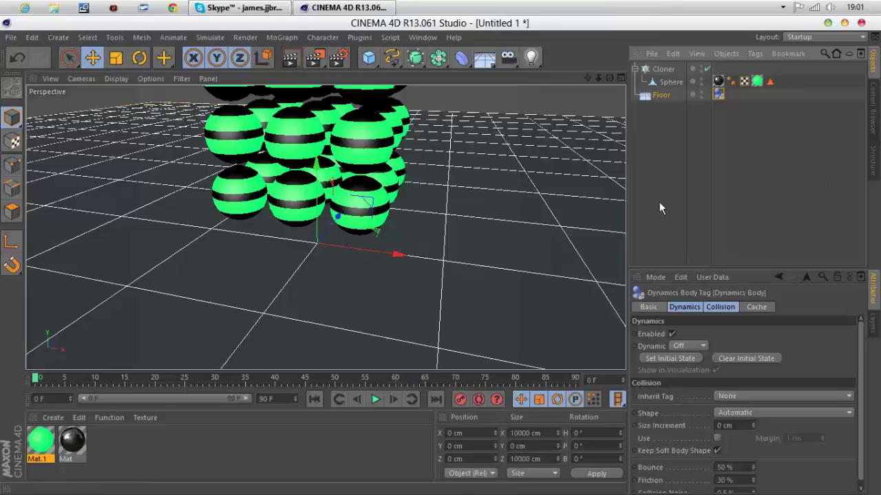
Add a Rigid Body simulation tag to the sphere inside the Cloner and play the animation to run the simulation.
right_click(666, 86)
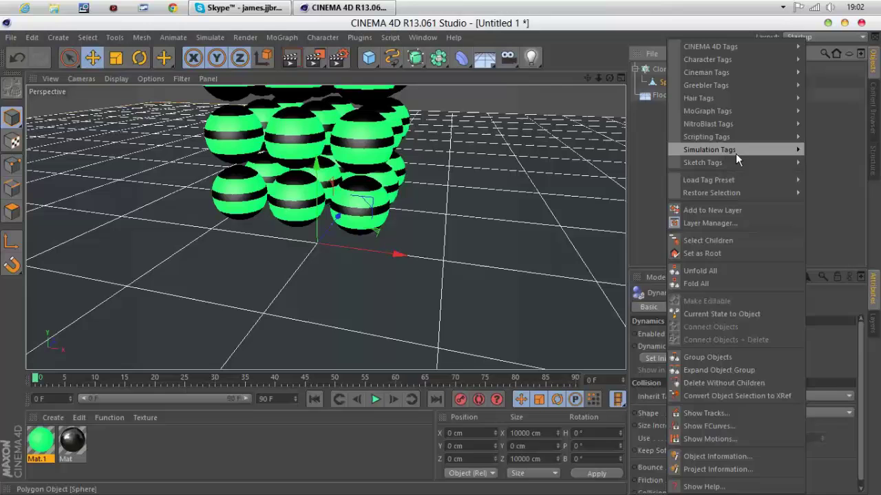
mouse_move(736, 150)
click(844, 154)
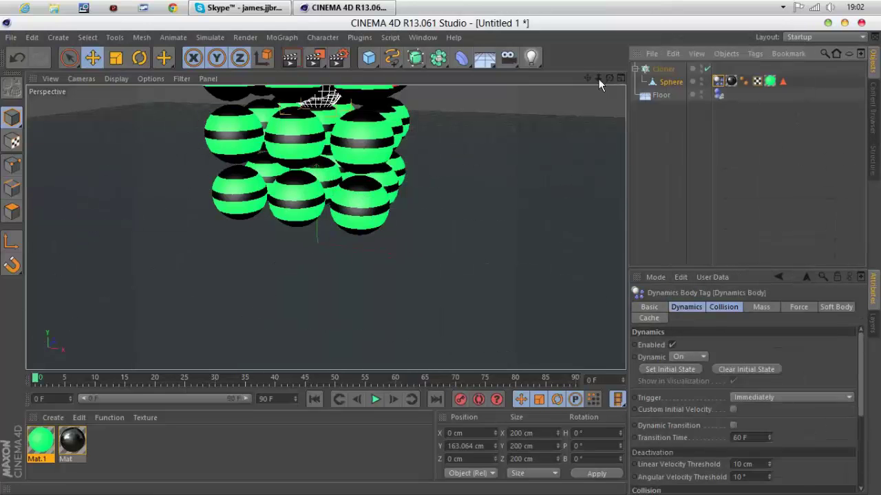
drag(598, 79, 597, 175)
click(375, 400)
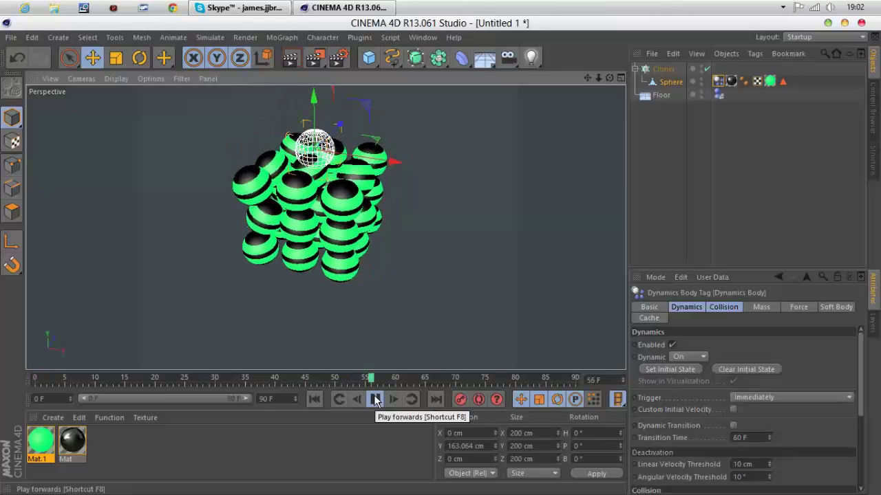
Rewind to frame 0 and extend the animation and its visible timeline range to 500 frames.
click(314, 399)
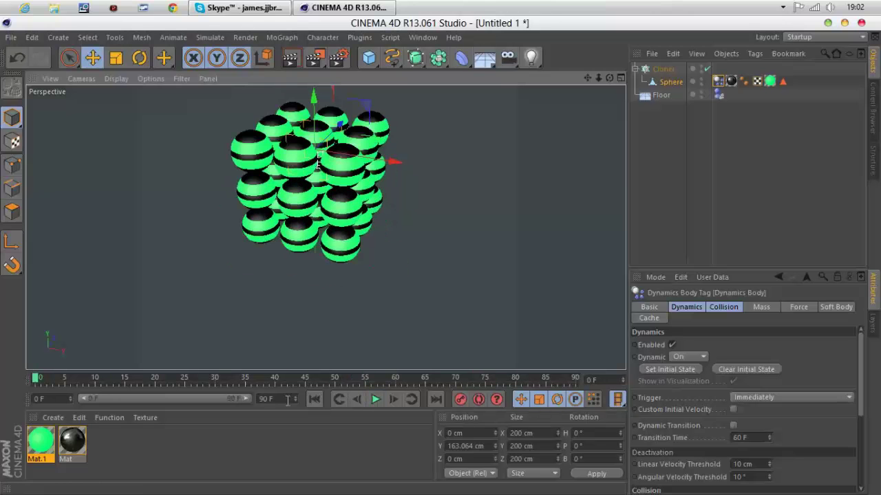
text(500)
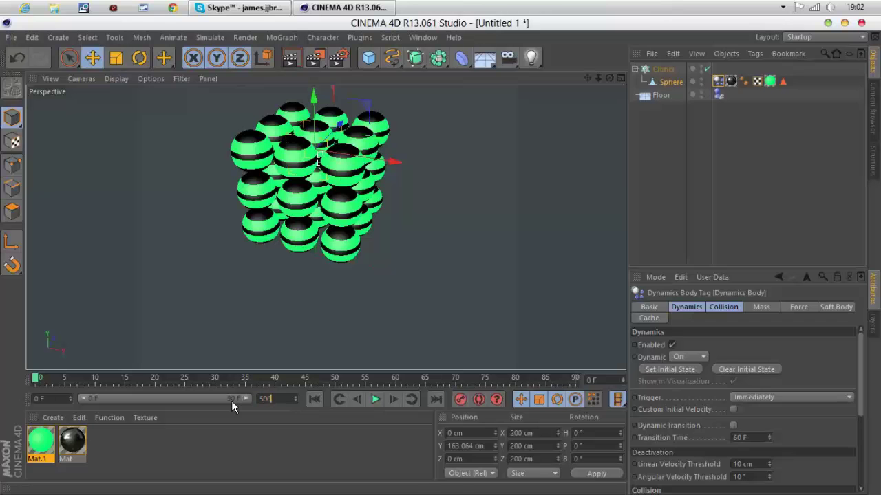
key(Return)
click(186, 470)
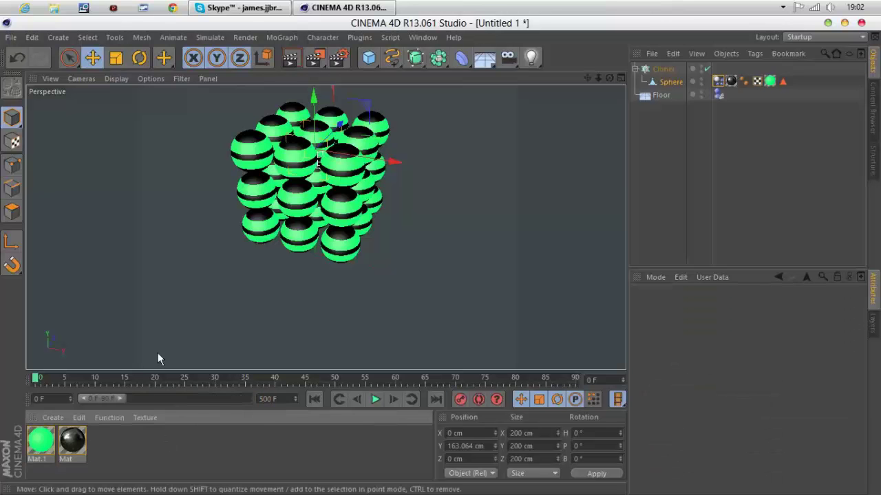
double_click(125, 399)
Run the dynamics simulation and stop it at frame 150 with the spheres scattered over the floor.
click(377, 401)
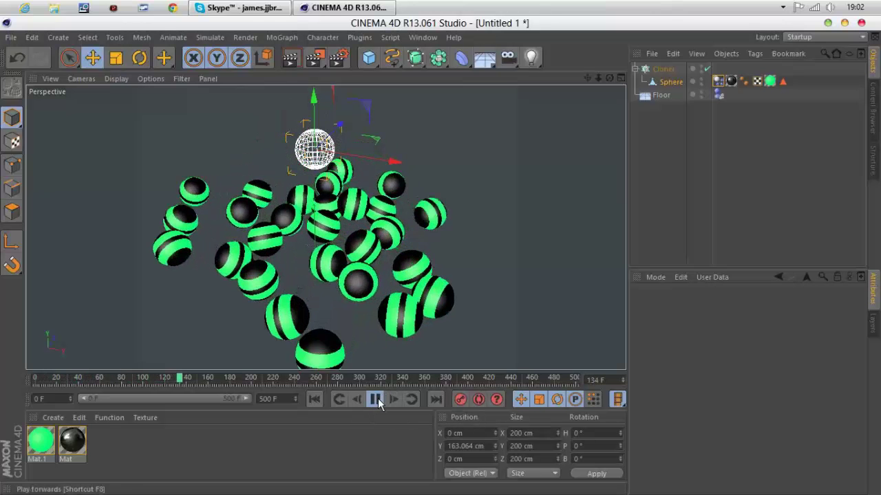
click(375, 400)
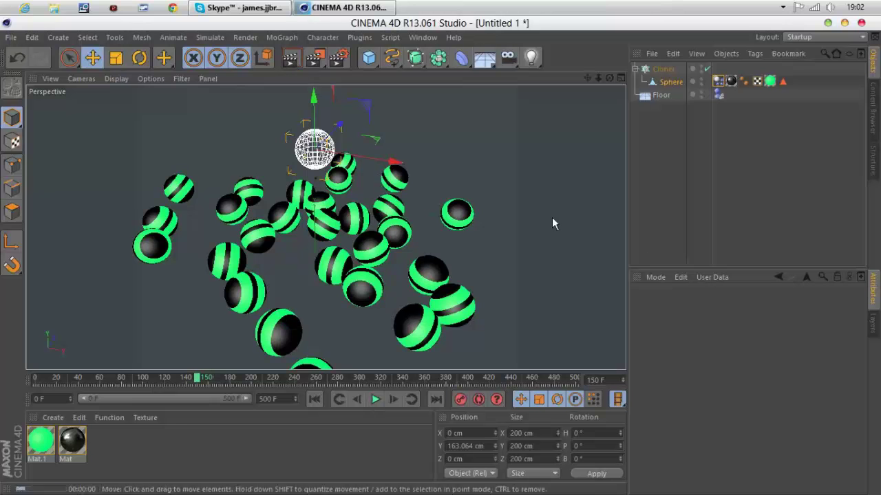
click(635, 186)
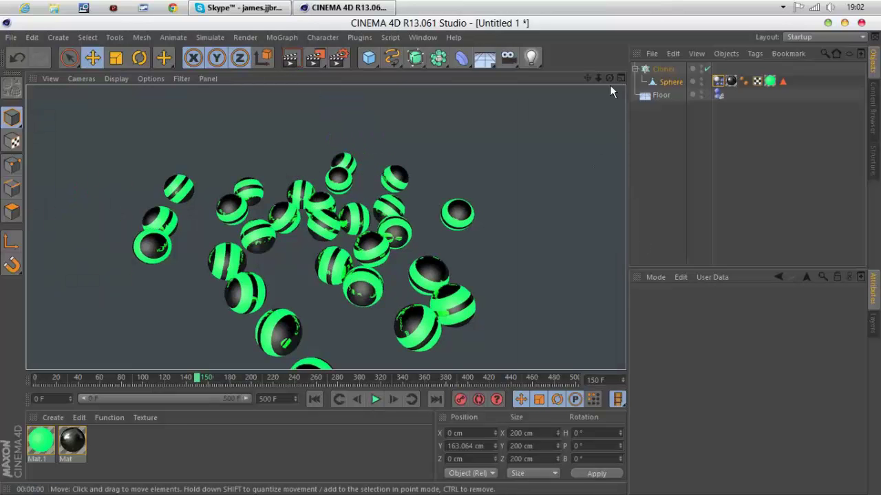
drag(598, 78, 611, 112)
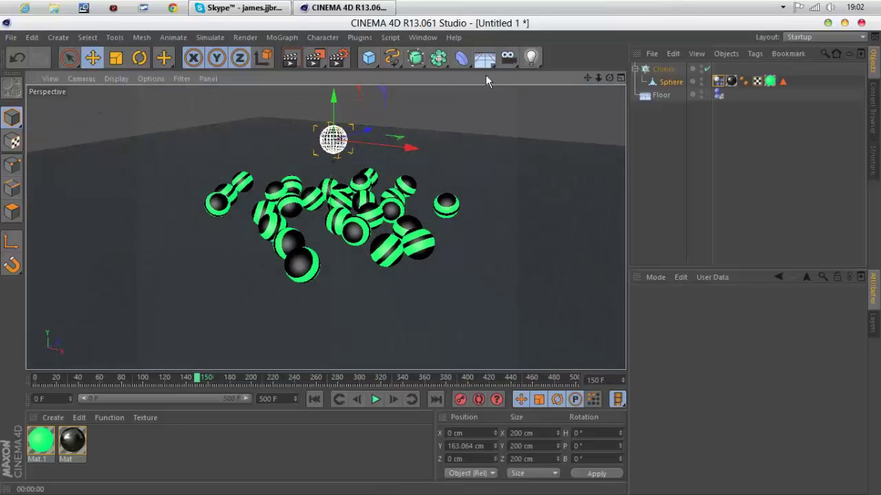
Set the render output size to 1280 x 720 pixels.
click(342, 60)
double_click(264, 84)
text(1)
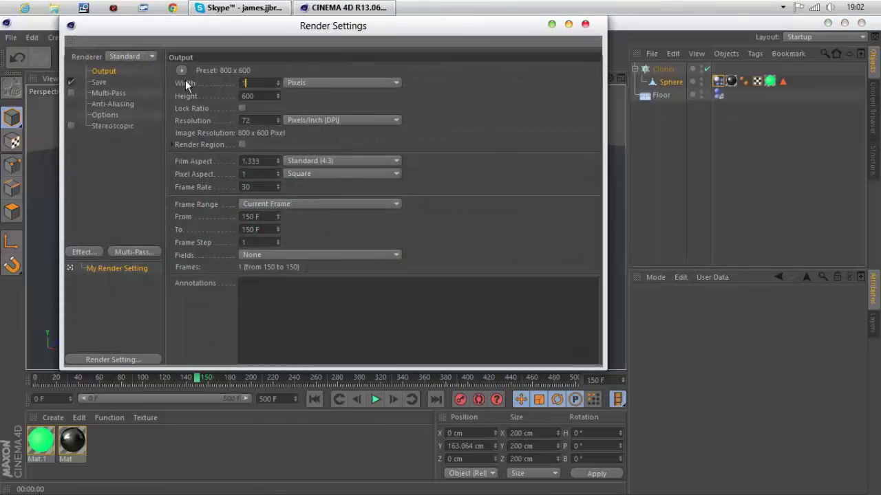
text(280)
key(Tab)
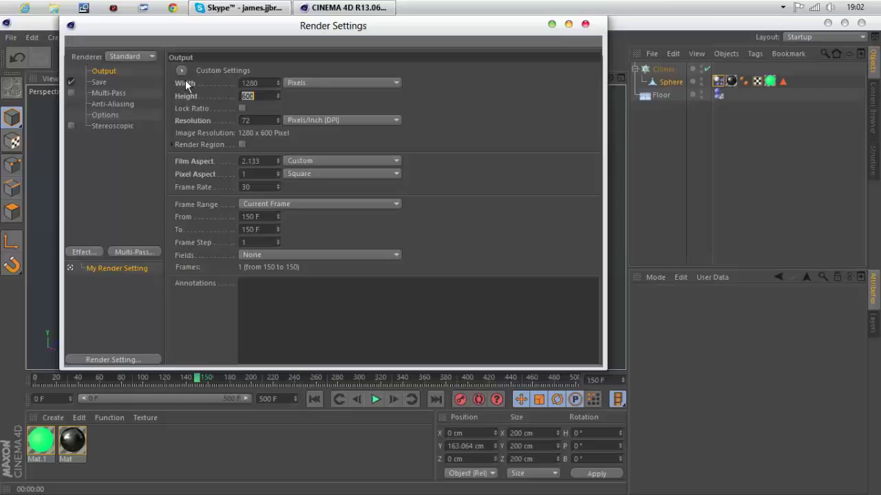
text(720)
key(Return)
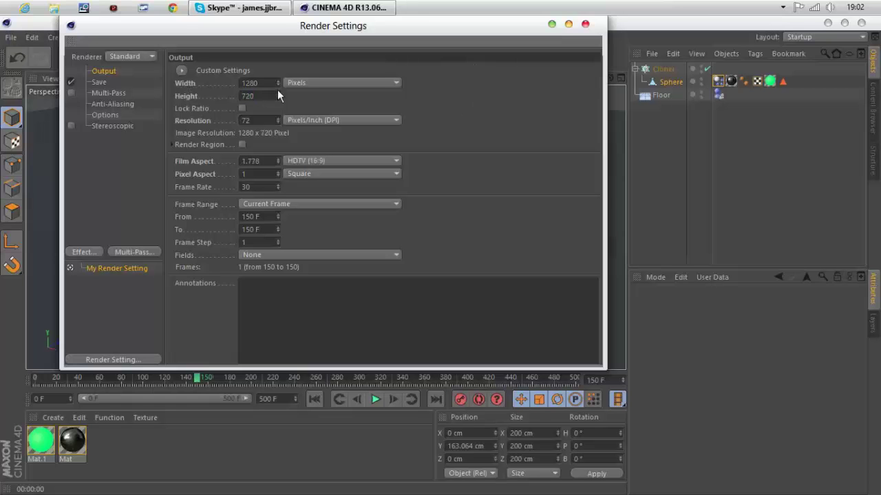
Add the Global Illumination effect to the render settings and render the perspective view.
click(85, 254)
click(149, 316)
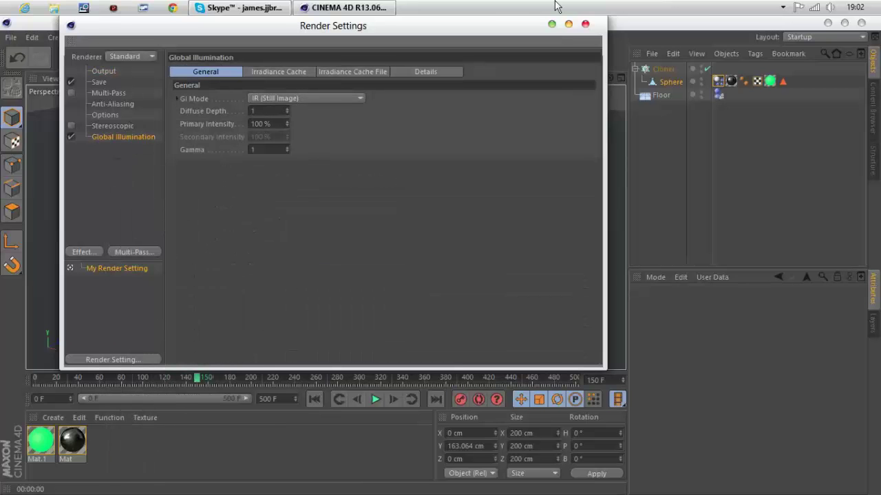
click(584, 24)
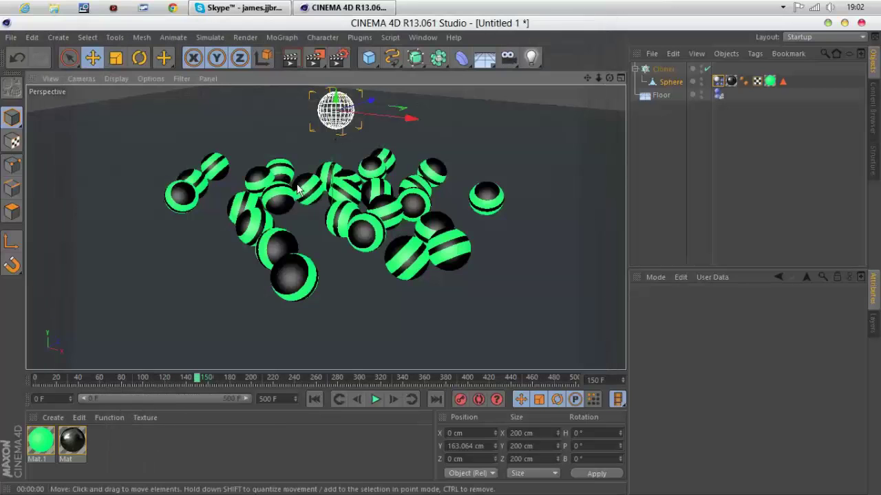
click(296, 57)
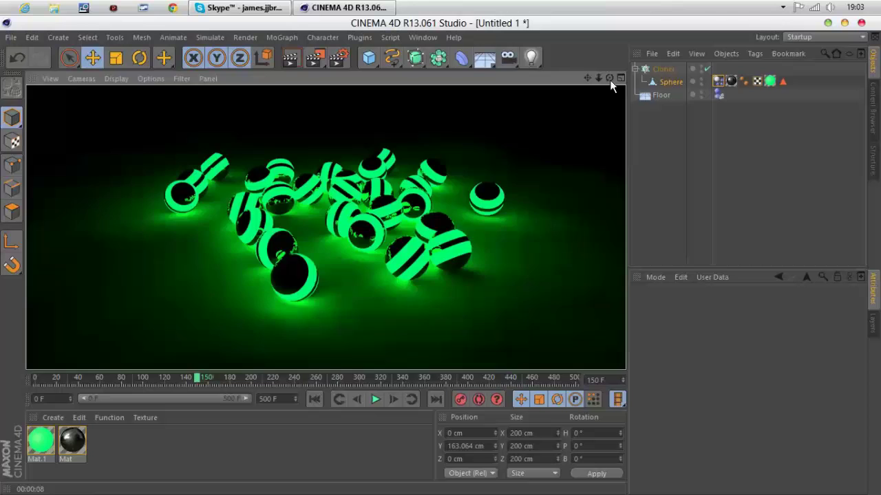
Add a MoText object reading "hey" and move it in front of the spheres, to about Y 78 cm and Z -984 cm.
mouse_move(609, 80)
mouse_down()
mouse_move(600, 103)
mouse_move(606, 68)
mouse_move(599, 96)
mouse_move(602, 90)
mouse_up()
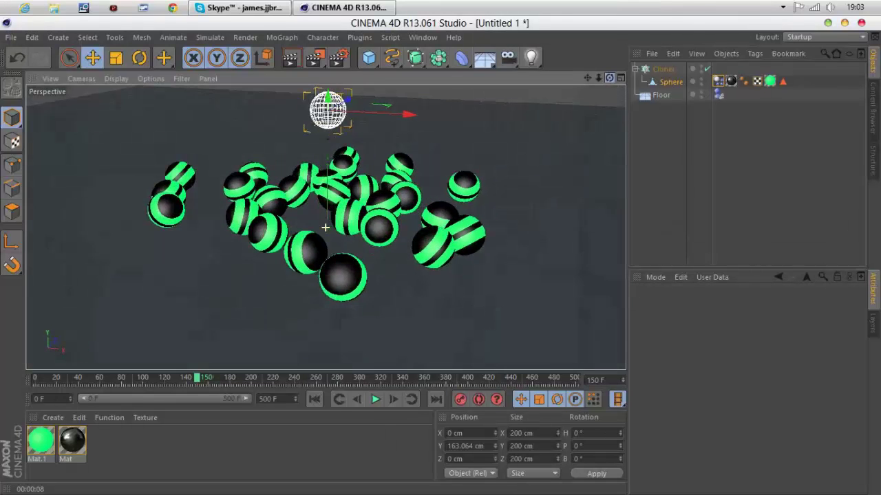
click(281, 37)
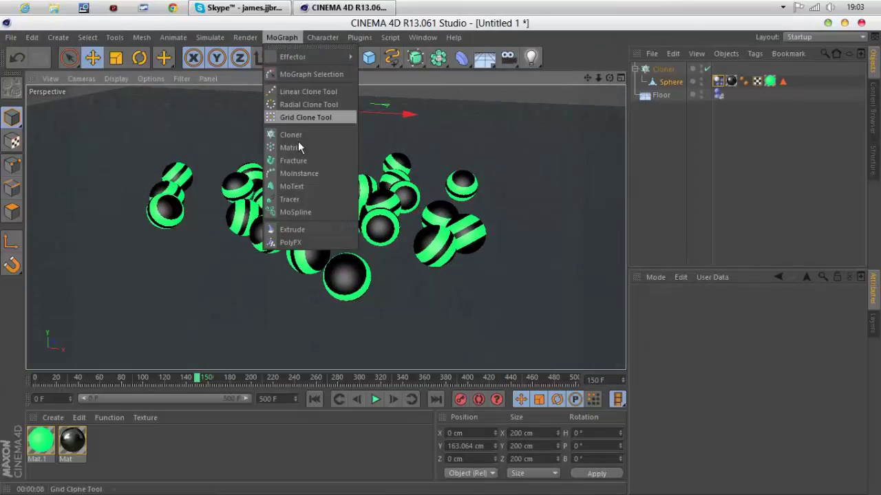
click(302, 180)
double_click(660, 375)
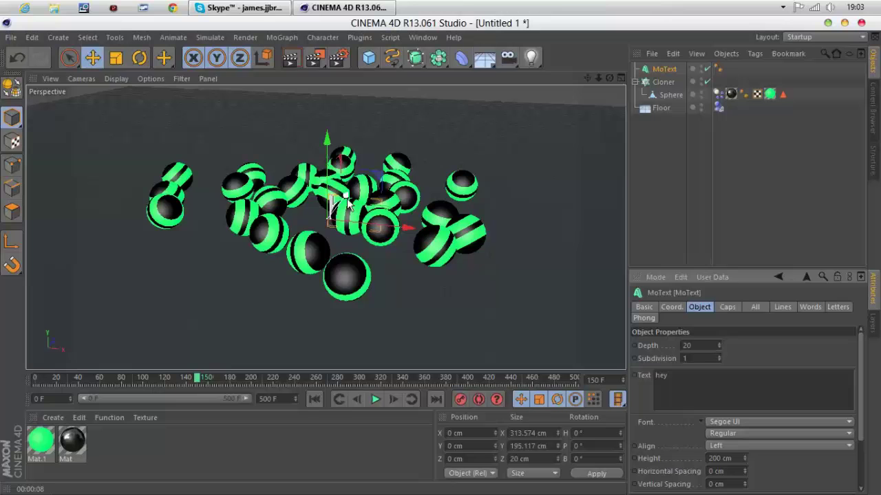
drag(344, 196, 284, 238)
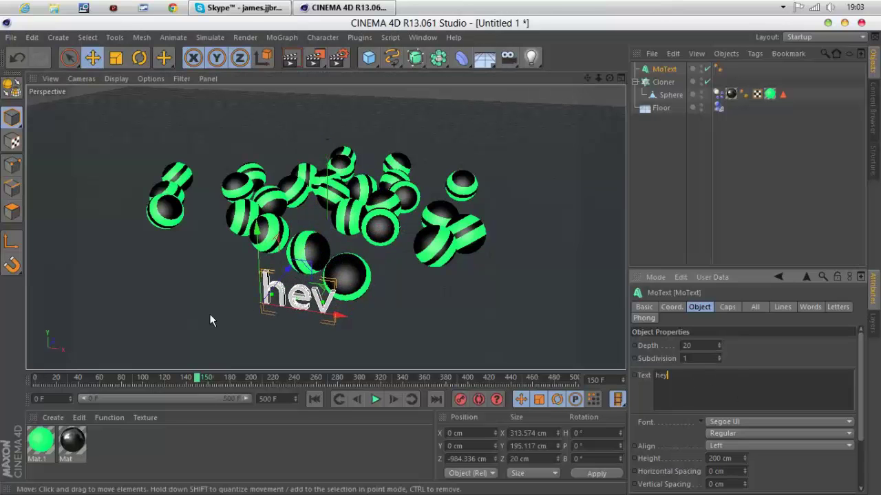
drag(262, 270, 262, 253)
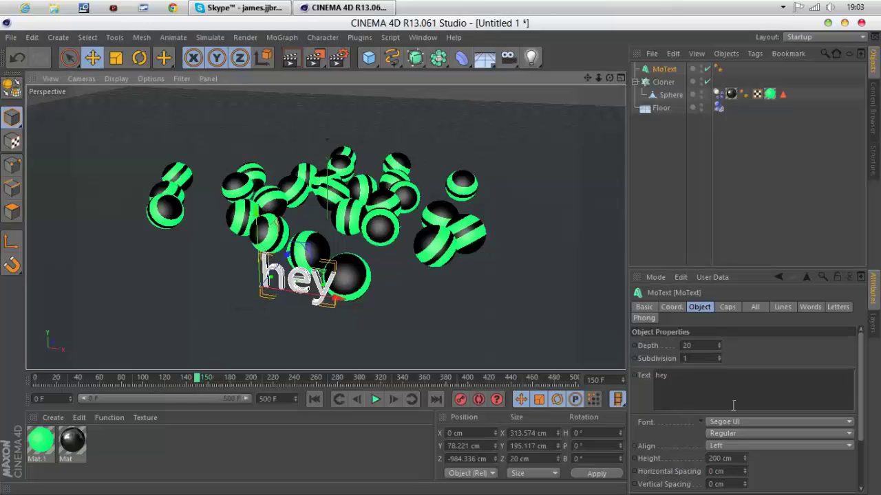
Apply the black reflective material Mat to the MoText and render the perspective view.
drag(68, 450, 288, 276)
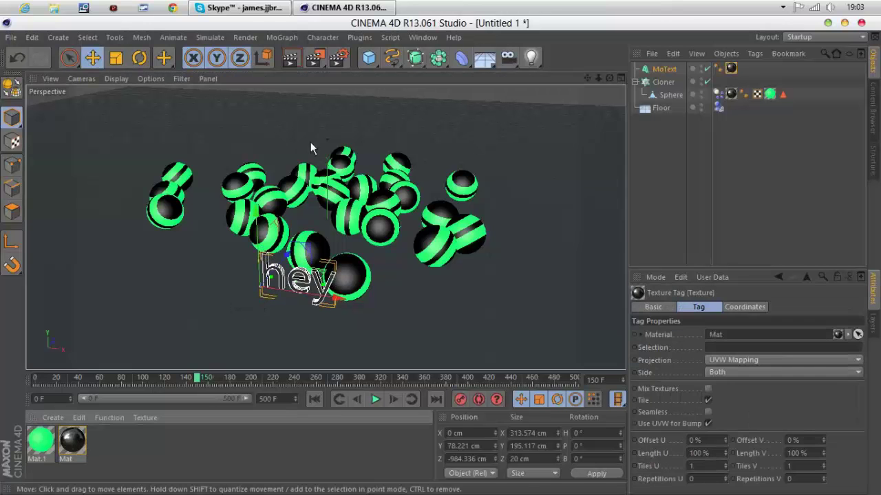
click(289, 58)
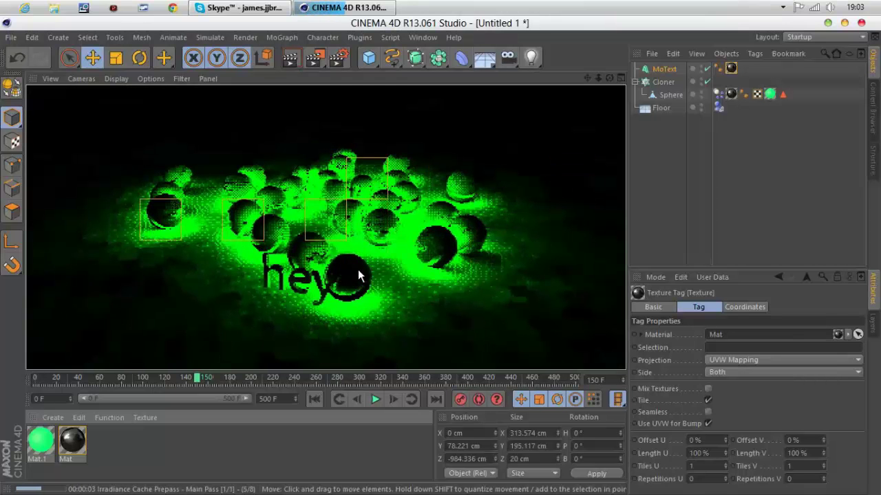
Open the example image "lime bg done" from the "photoshop youtube" documents folder in Windows Photo Viewer.
click(843, 22)
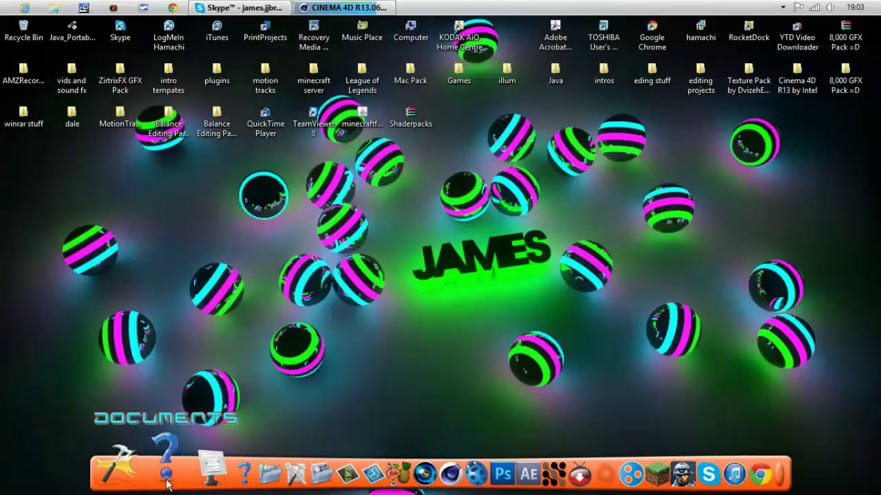
click(169, 480)
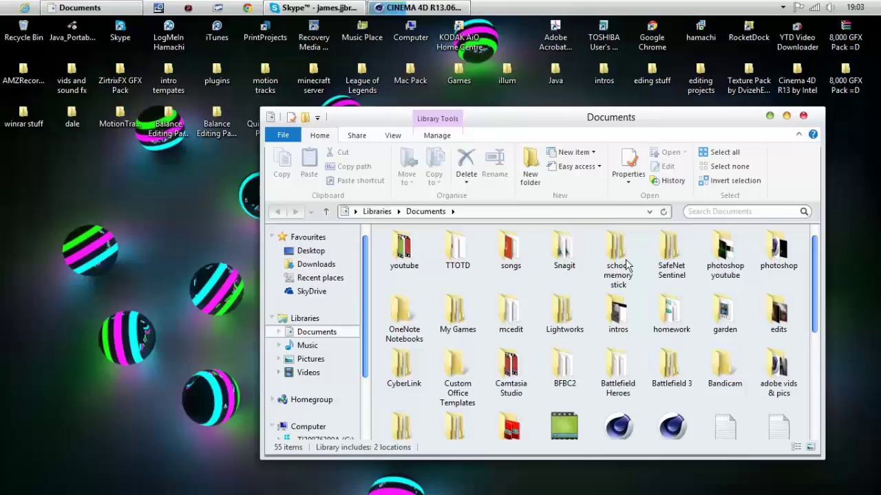
double_click(725, 256)
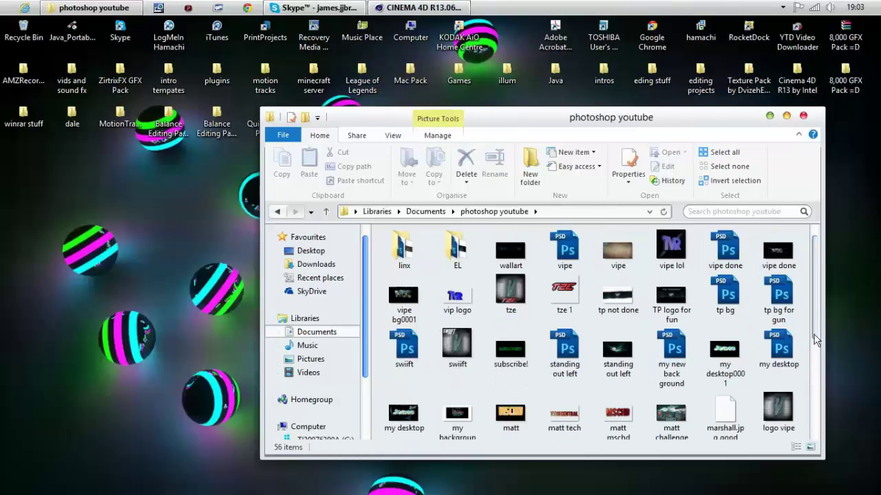
scroll(806, 382, down, 3)
right_click(577, 354)
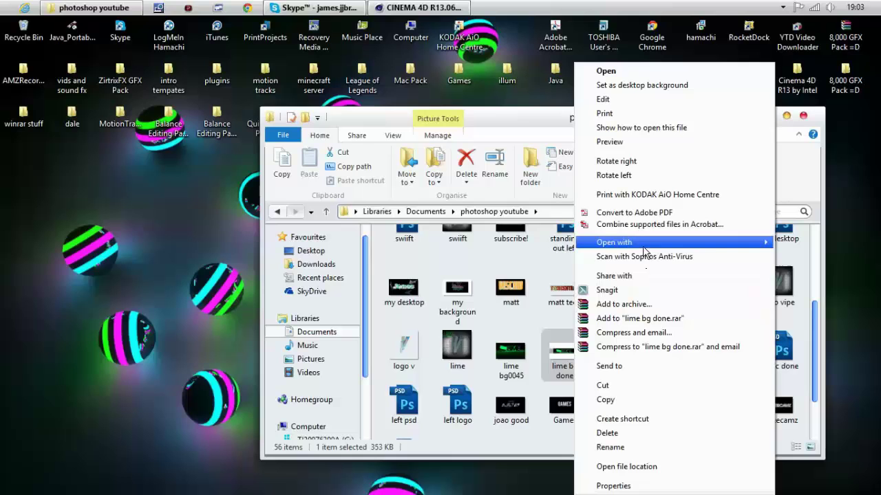
mouse_move(642, 245)
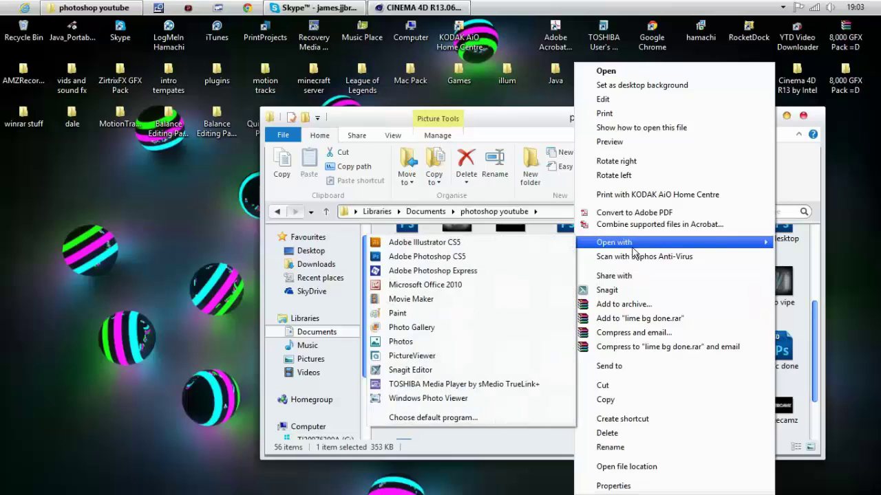
click(440, 399)
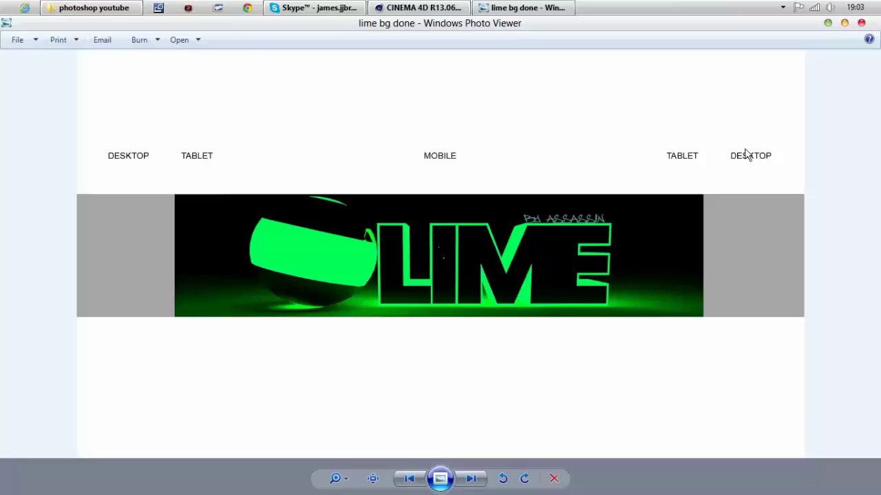
Close the example image and its folder and switch back to CINEMA 4D.
click(861, 23)
click(804, 115)
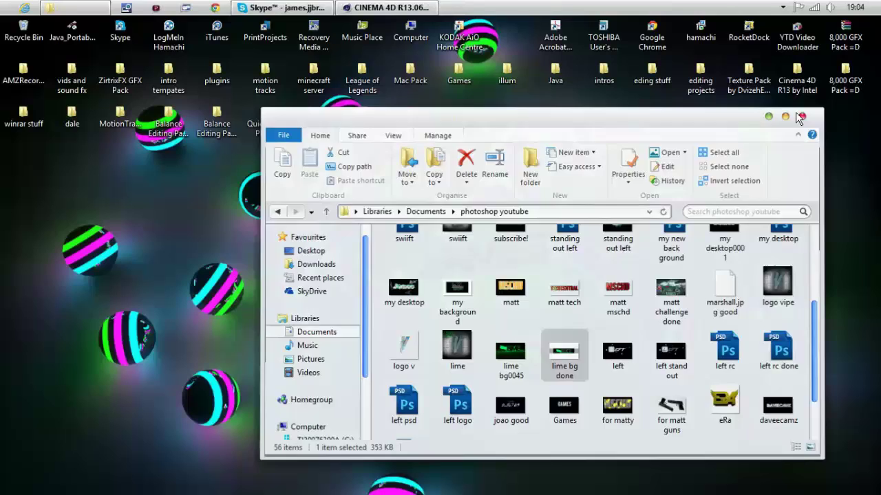
click(344, 8)
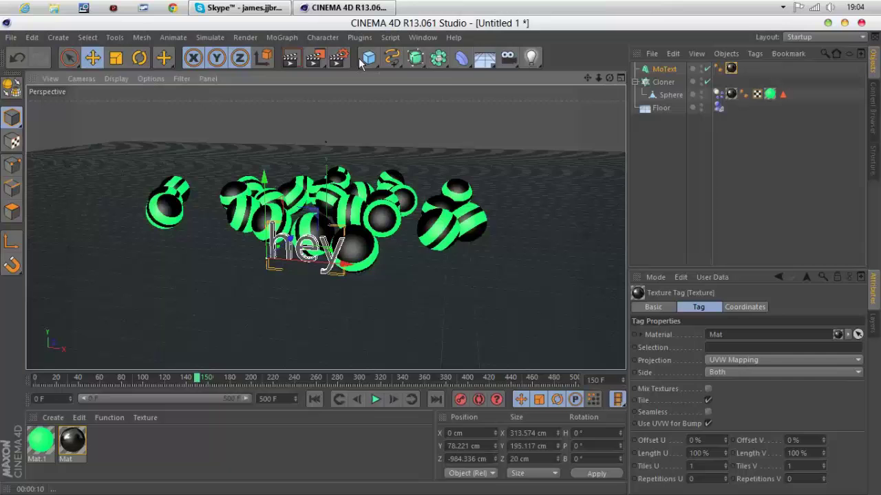
Add a new sphere and raise it above the scattered spheres to about 383 cm in Y.
click(369, 57)
click(628, 100)
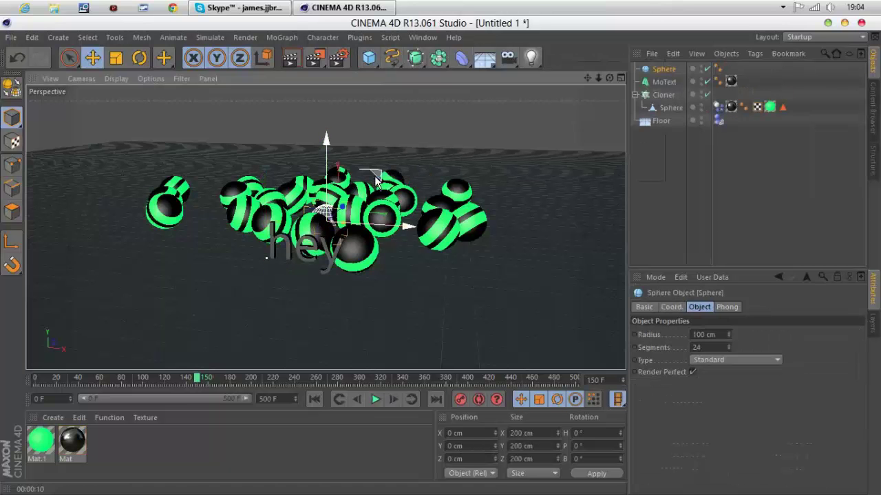
drag(330, 163, 330, 88)
drag(591, 75, 585, 107)
drag(597, 78, 595, 79)
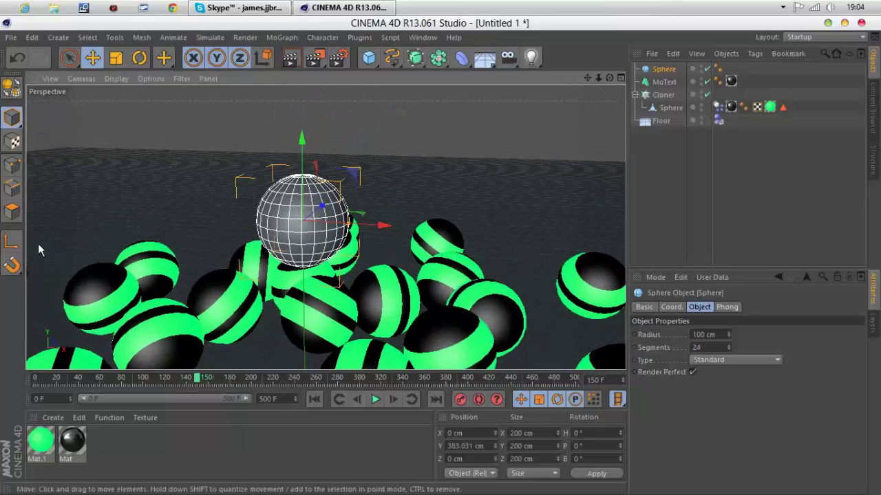
Make the new sphere editable and apply the black reflective material Mat to it.
click(12, 87)
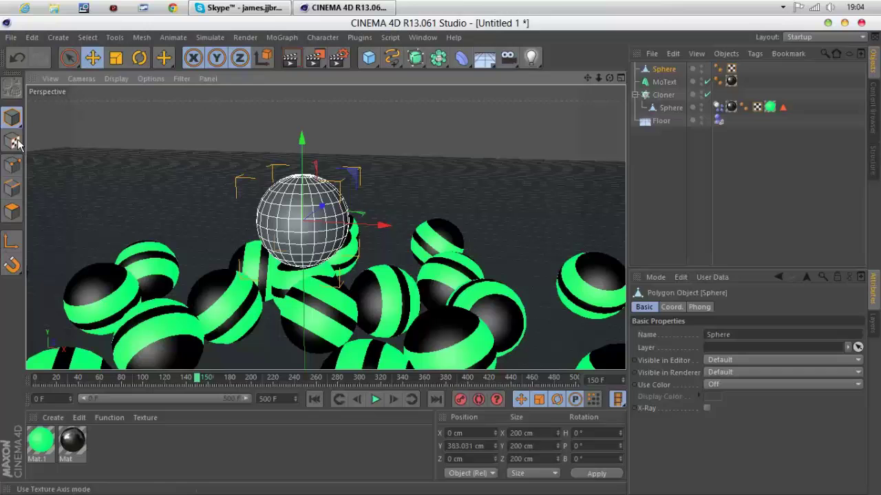
drag(72, 440, 270, 238)
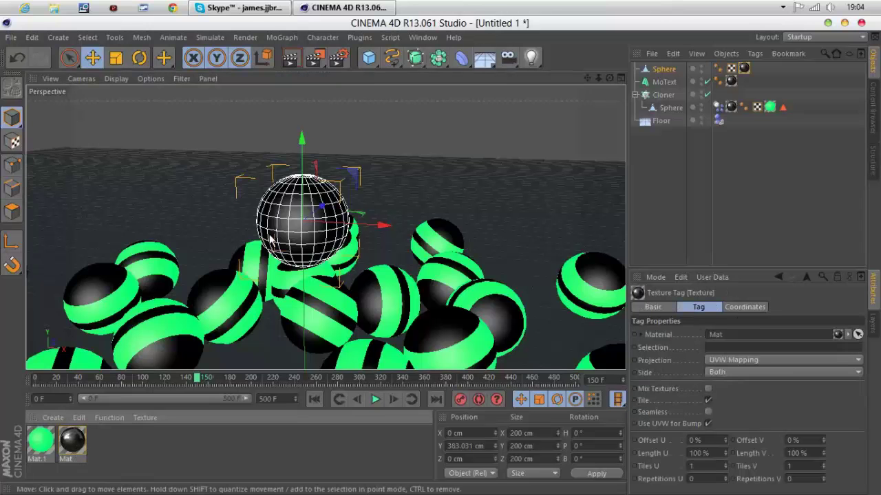
Loop-select one horizontal ring of polygons on the upper half of the new sphere.
click(12, 211)
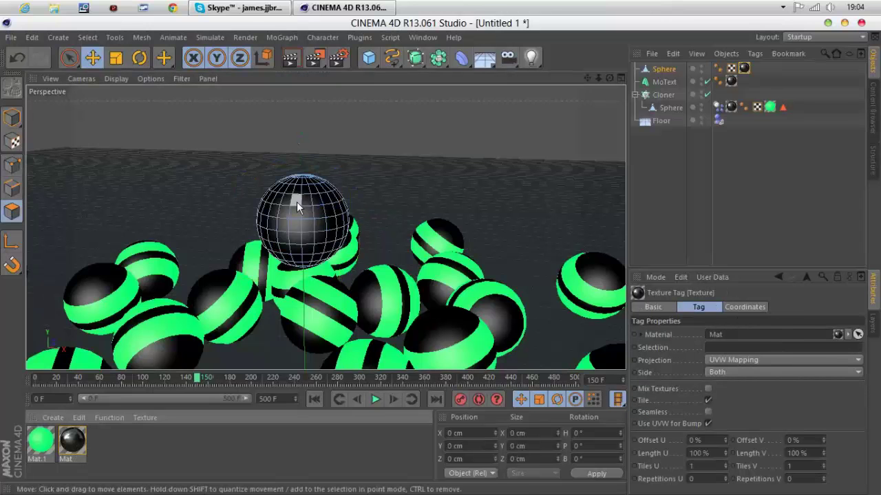
click(214, 39)
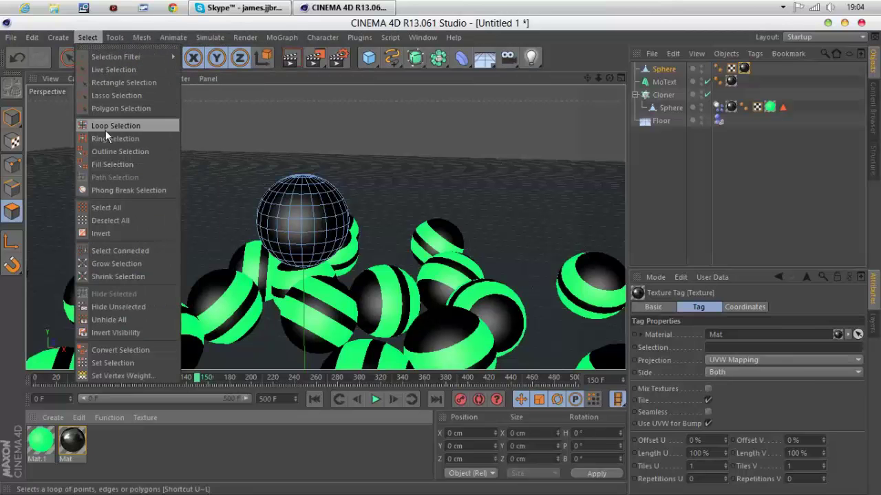
click(117, 126)
click(297, 197)
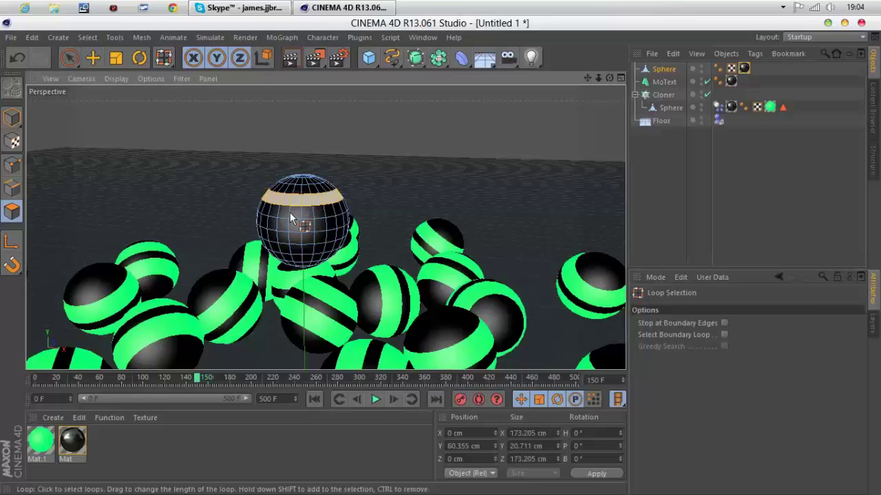
Apply the green material Mat.1 to the selected ring on the upper half of the new sphere.
drag(40, 440, 316, 200)
Create a new material and set its Color channel to pure red (RGB 255, 0, 0).
double_click(157, 445)
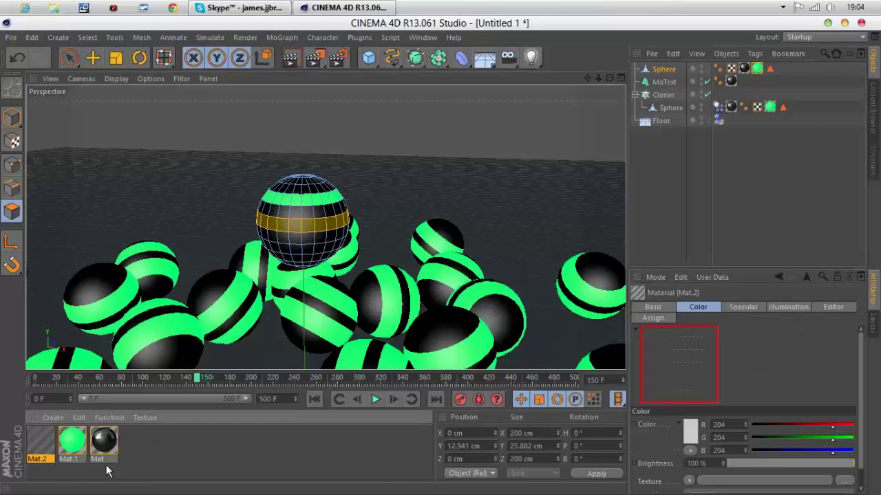
double_click(40, 440)
click(209, 223)
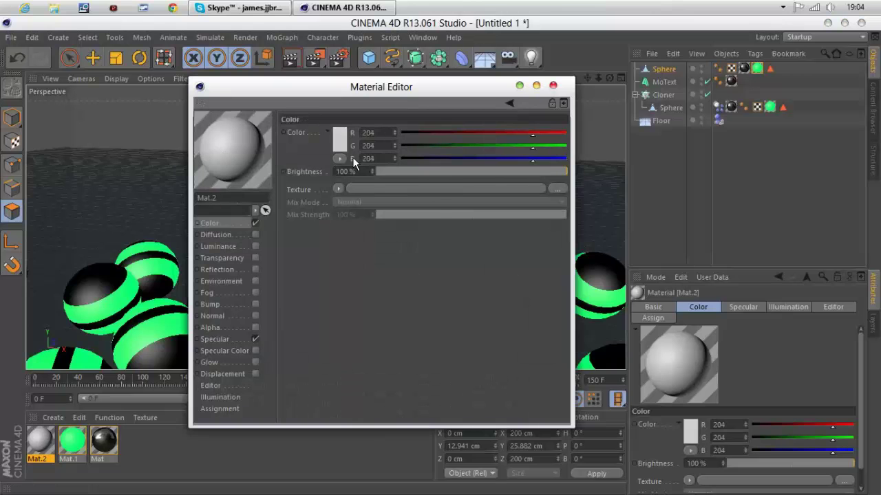
click(340, 140)
click(349, 104)
click(317, 206)
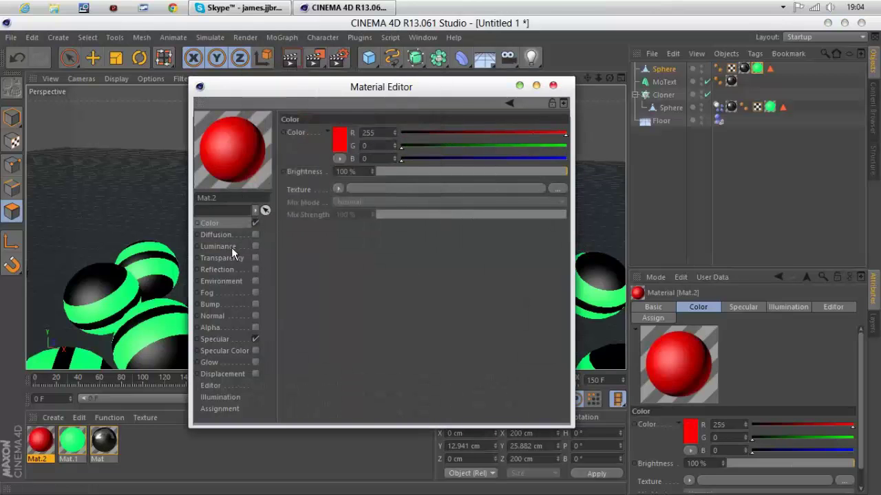
Enable Luminance on the red material with colour RGB 255, 0, 0 and 300% brightness, and close the Material Editor.
click(235, 246)
click(339, 138)
click(350, 97)
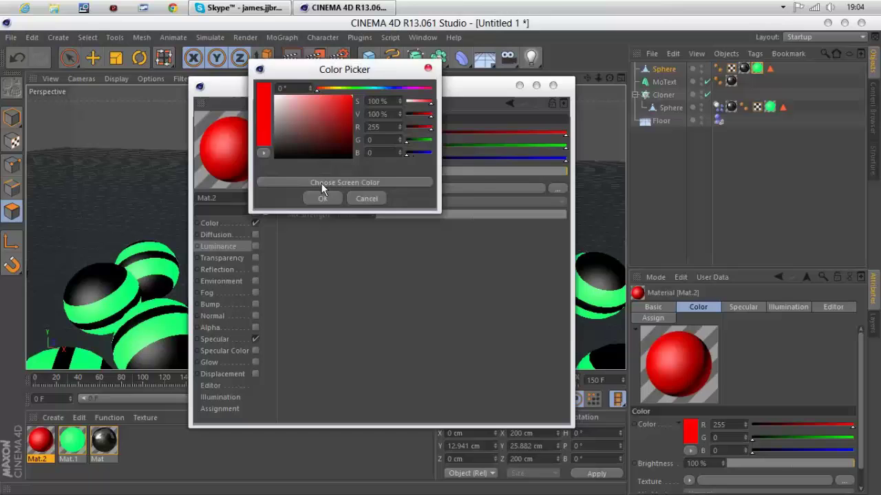
click(322, 198)
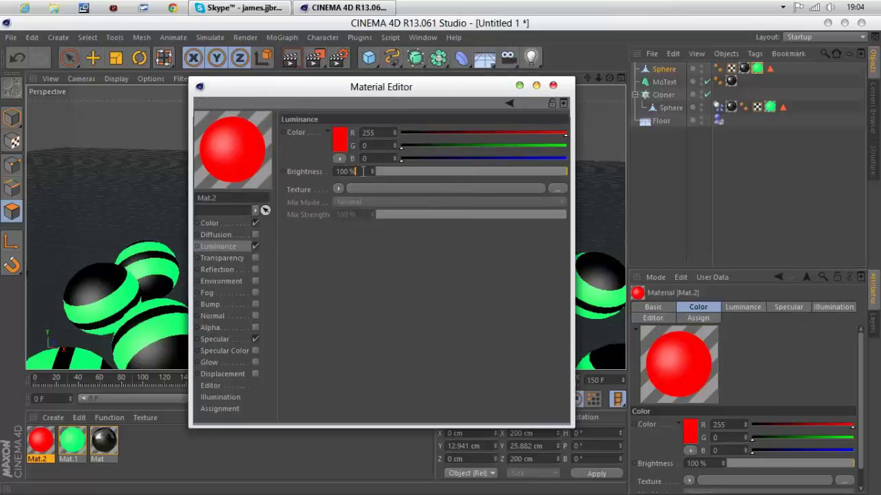
text(300)
key(Return)
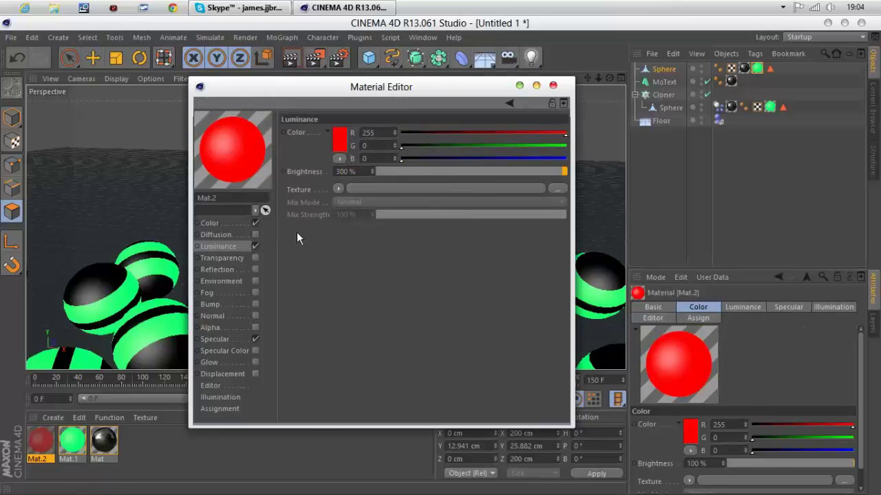
click(553, 85)
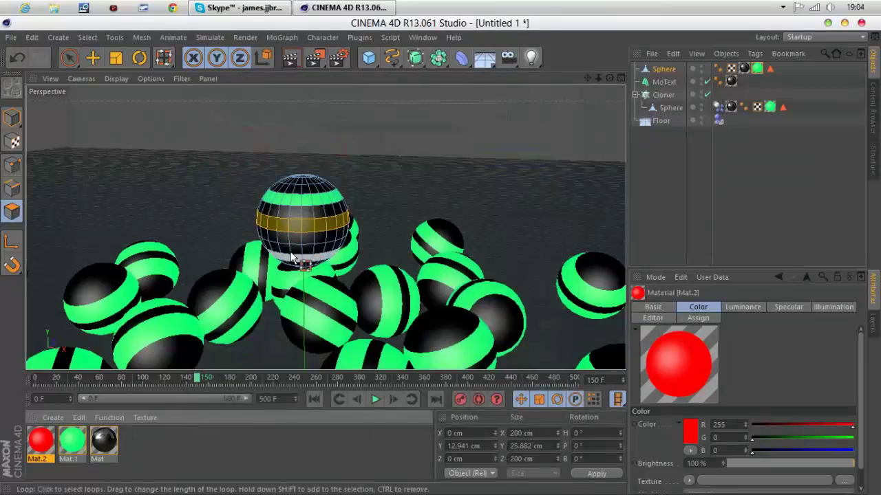
Loop-select one polygon ring on the lower half of the new sphere and apply the red material Mat.2 to it.
click(303, 242)
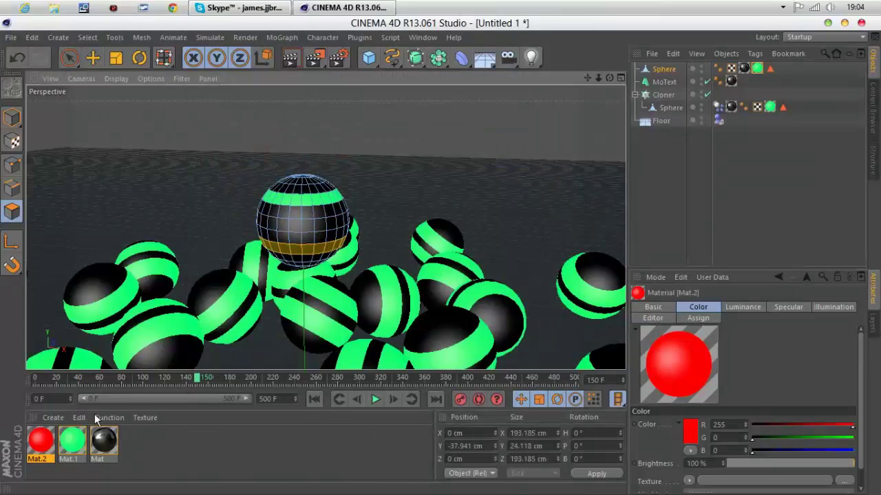
drag(38, 454, 298, 248)
click(684, 138)
right_click(653, 75)
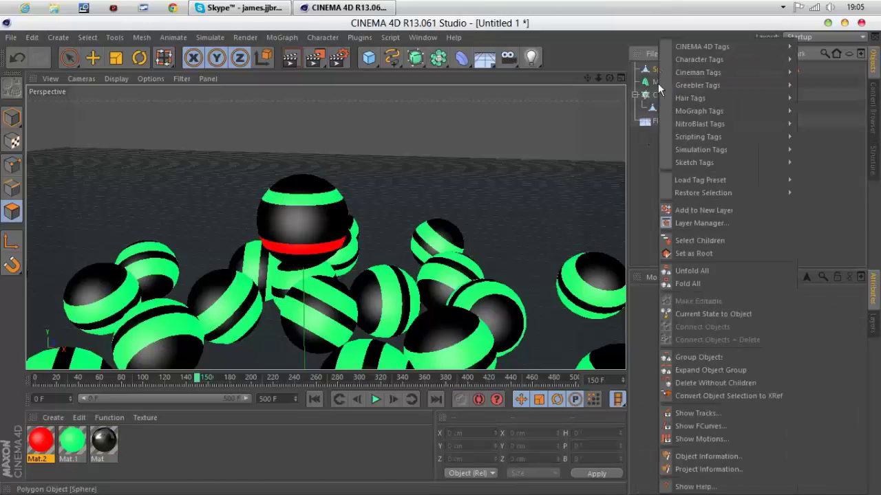
mouse_move(731, 140)
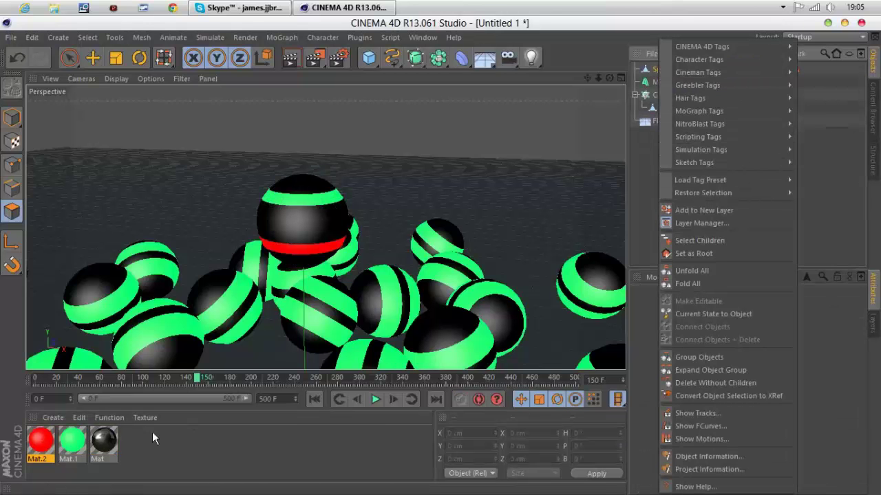
key(Escape)
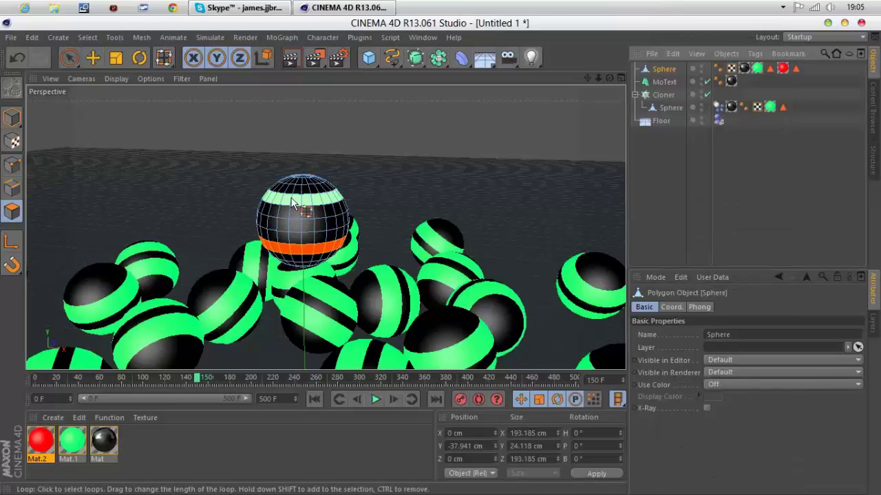
Loop-select the green ring on the upper half of the new sphere and apply the red material Mat.2 to it.
click(302, 201)
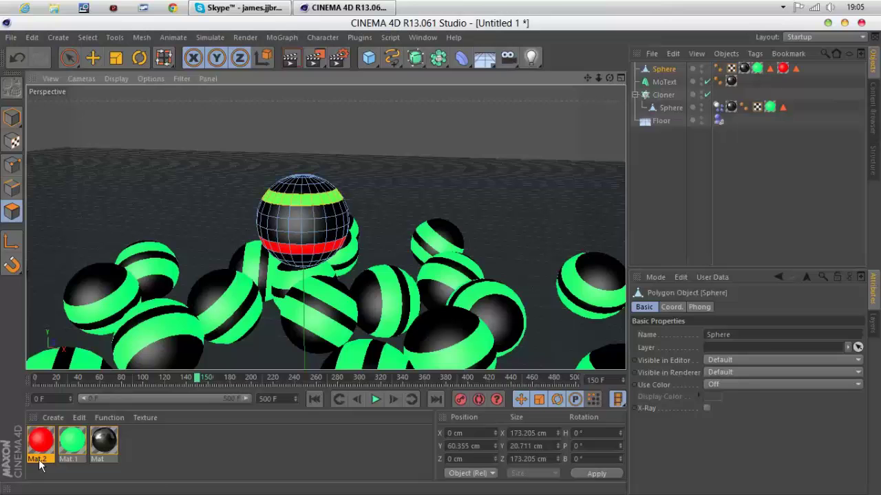
drag(39, 462, 307, 197)
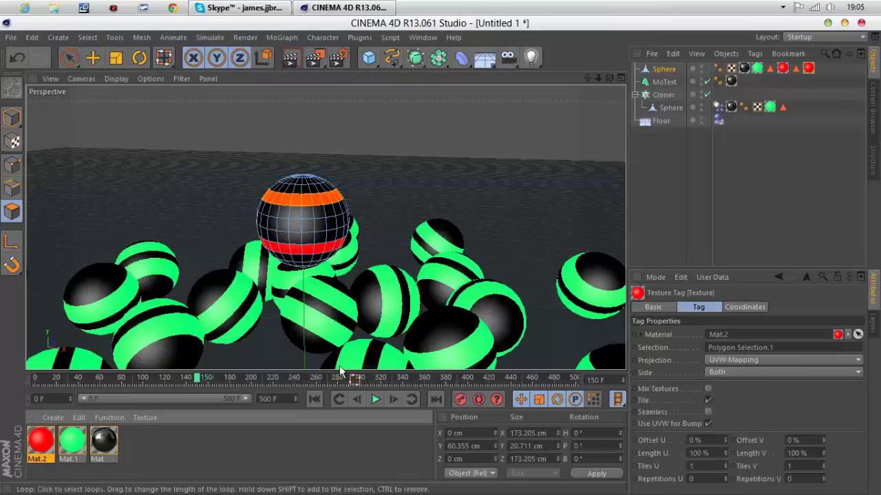
Add a Rigid Body simulation tag to the red-striped sphere.
right_click(650, 71)
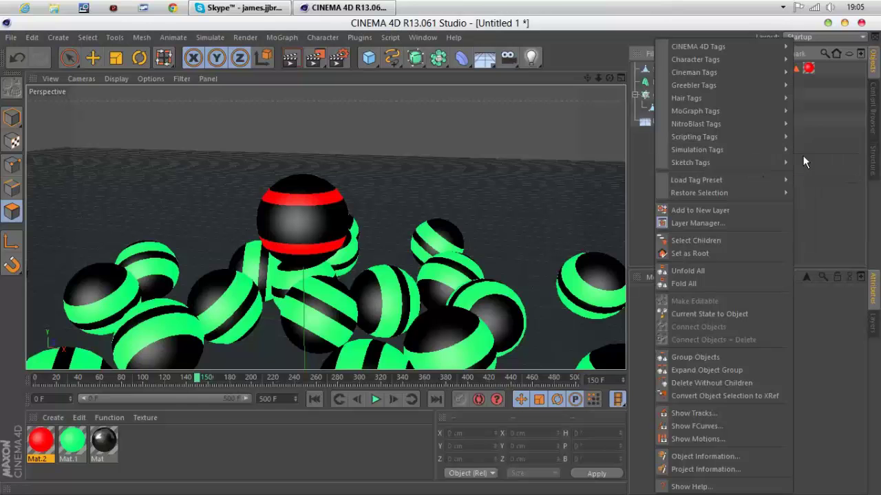
mouse_move(784, 150)
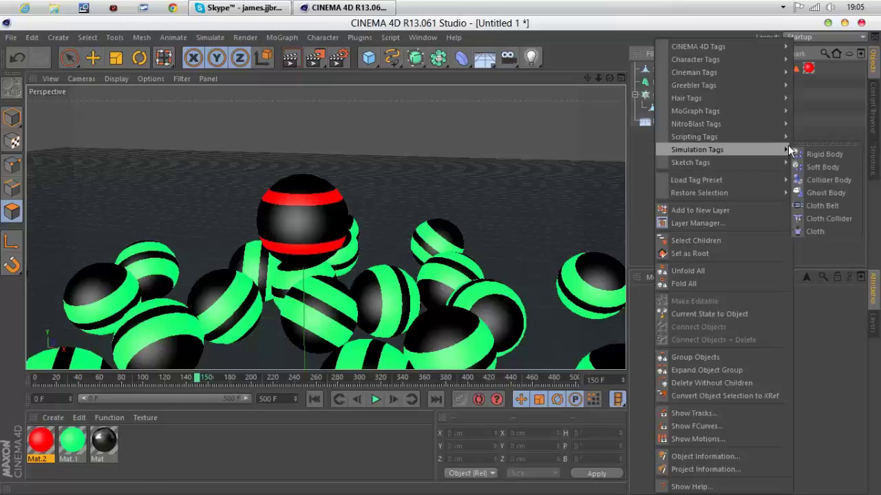
click(828, 157)
Play the dynamics simulation so the red-striped sphere falls among the others, and stop at frame 182.
click(364, 396)
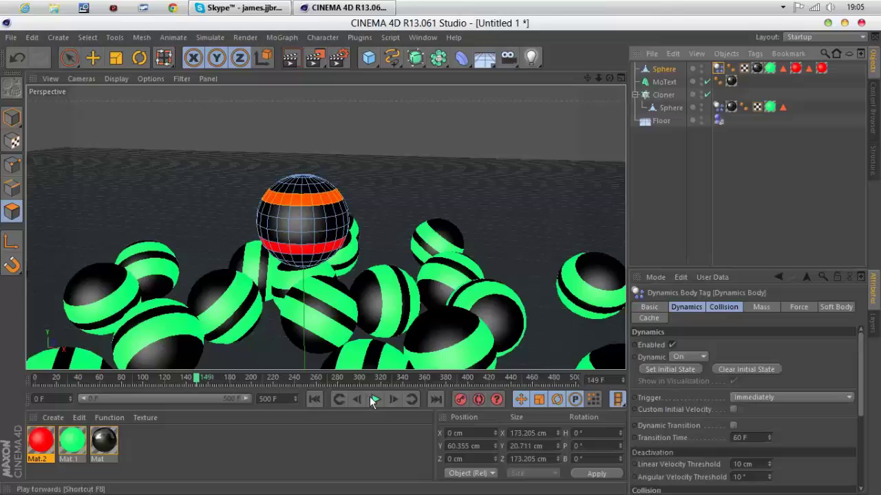
click(374, 399)
click(373, 399)
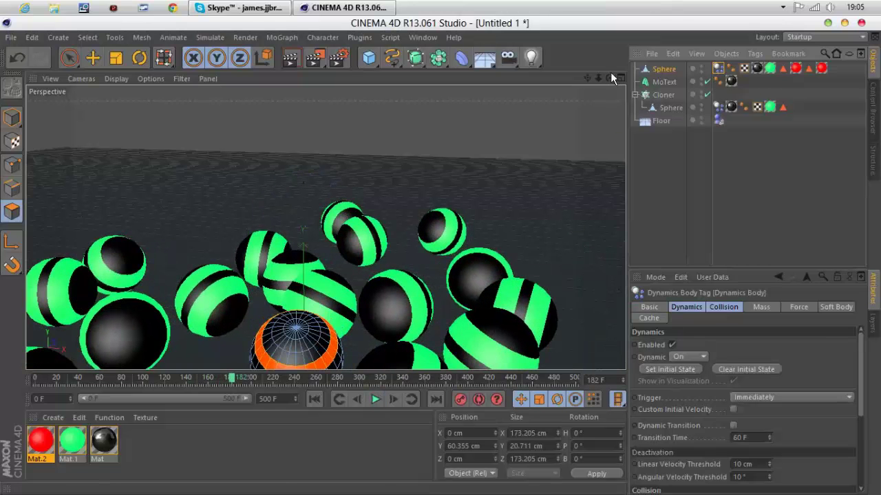
Frame the scattered spheres slightly wider and render the perspective view.
drag(592, 80, 596, 81)
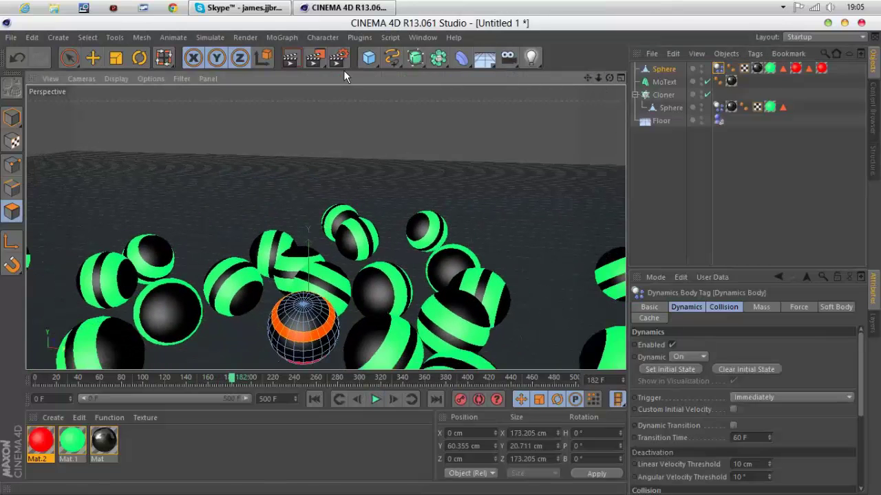
click(292, 59)
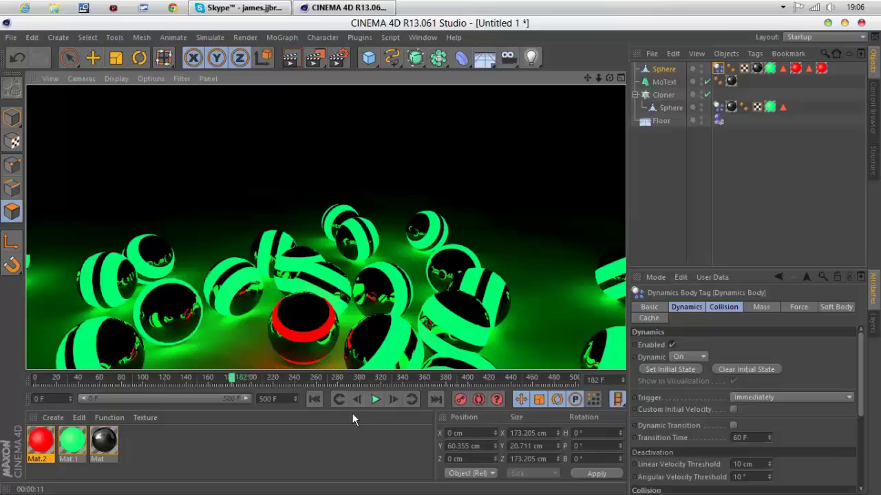
Open the Customize Commands window.
key(shift+F12)
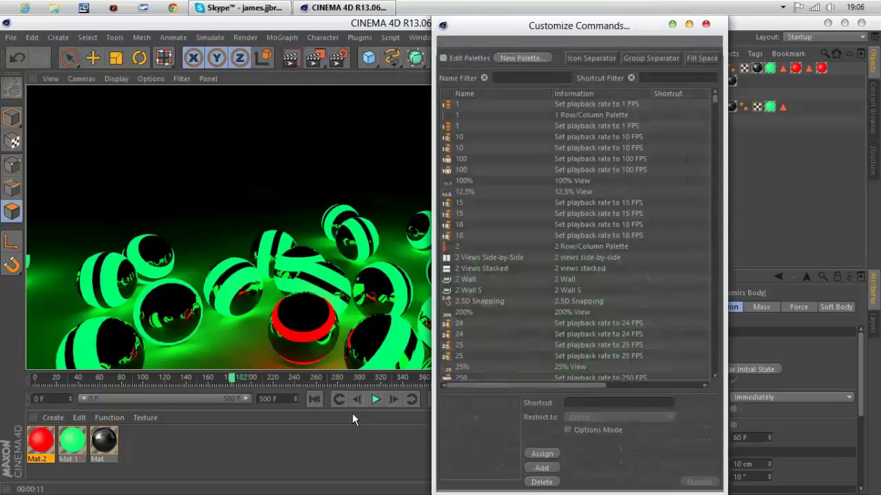